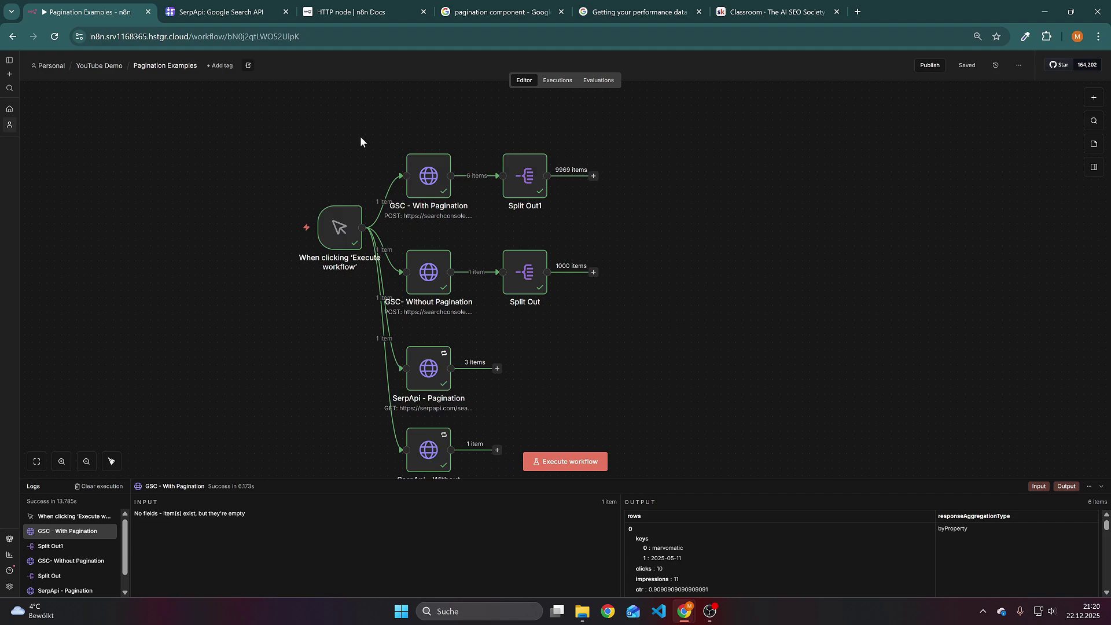
- Examine the two Google Search Console requests and the two SerpApi requests on the workflow canvas
scroll(360, 156, down, 2)
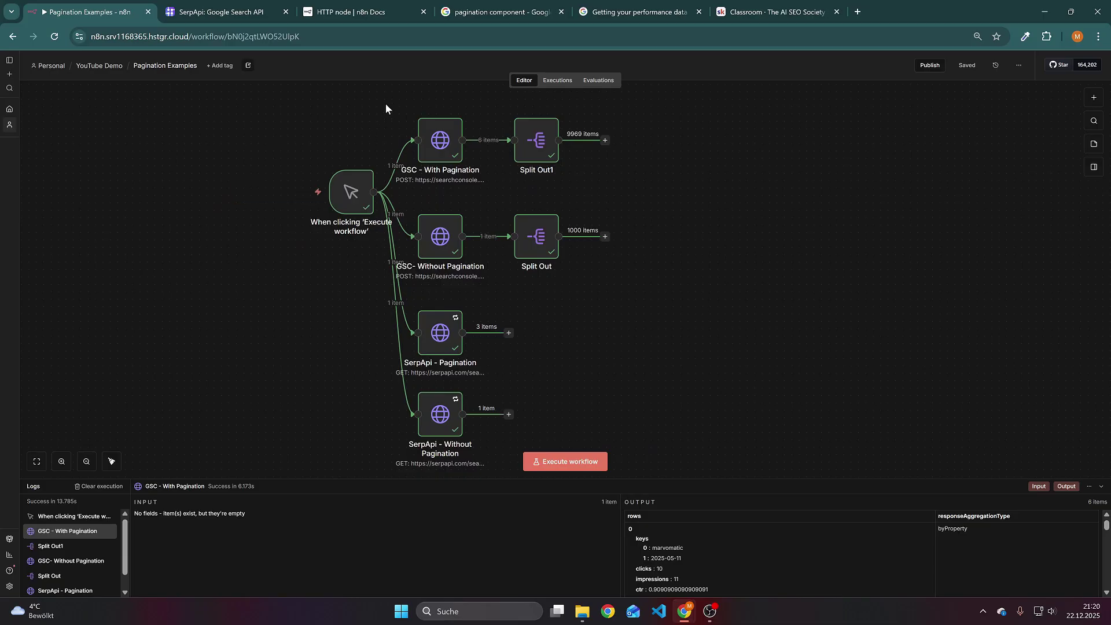
drag(386, 107, 512, 295)
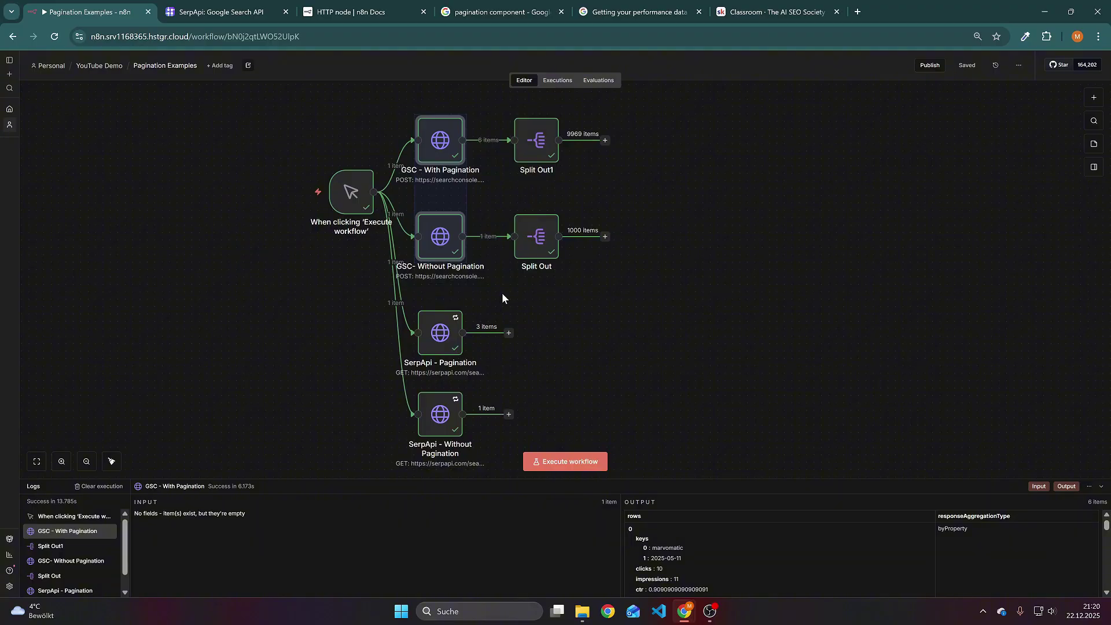
drag(501, 298, 502, 298)
scroll(521, 278, down, 2)
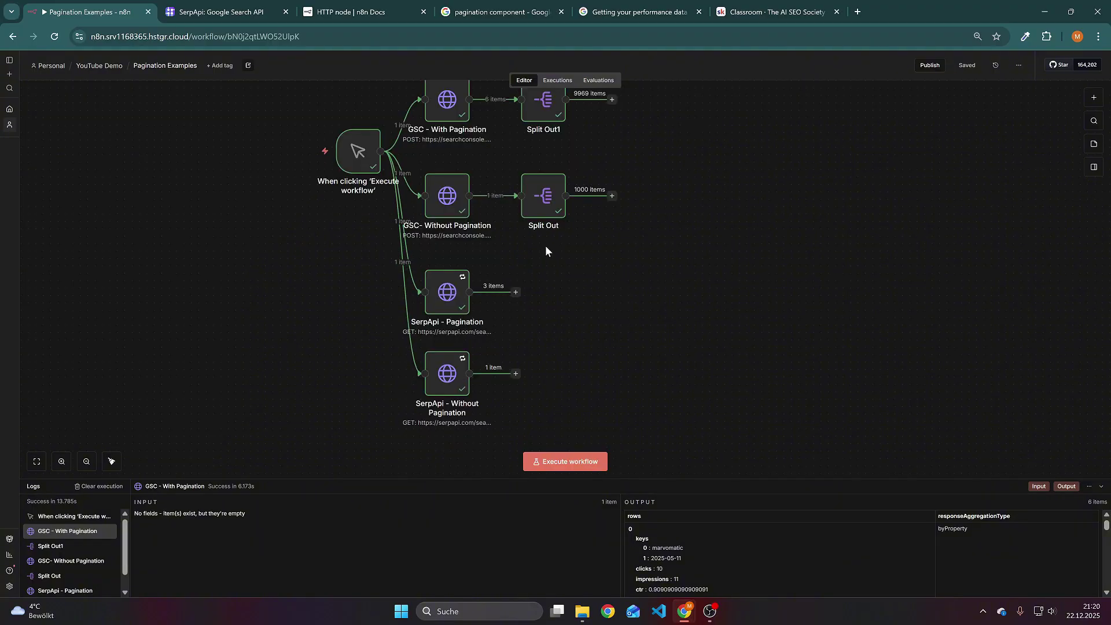
drag(546, 246, 380, 441)
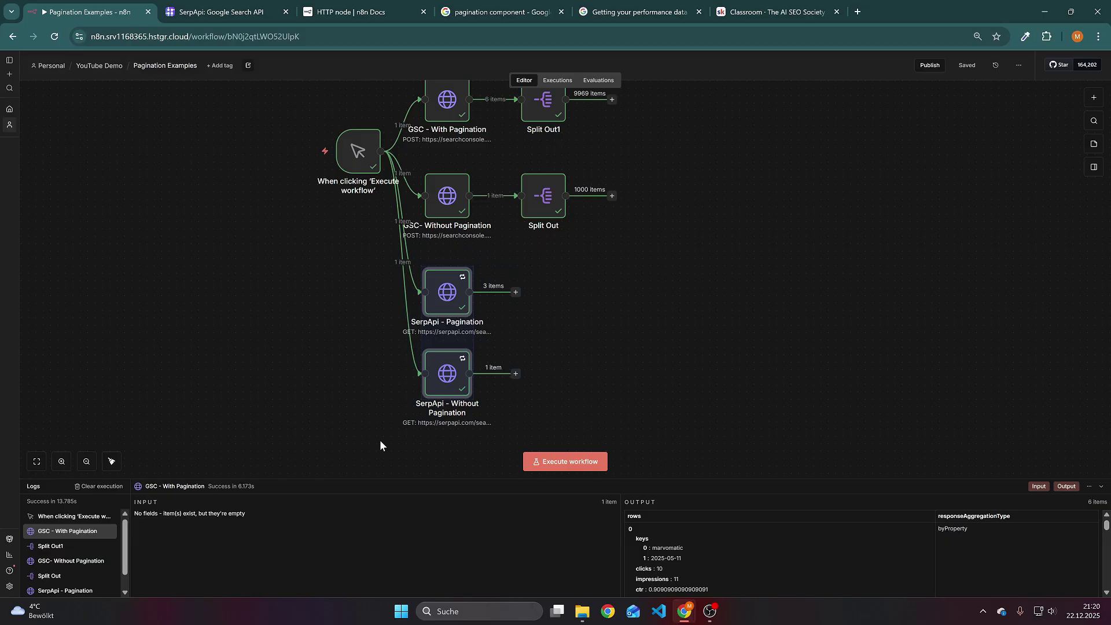
click(380, 440)
scroll(380, 439, up, 1)
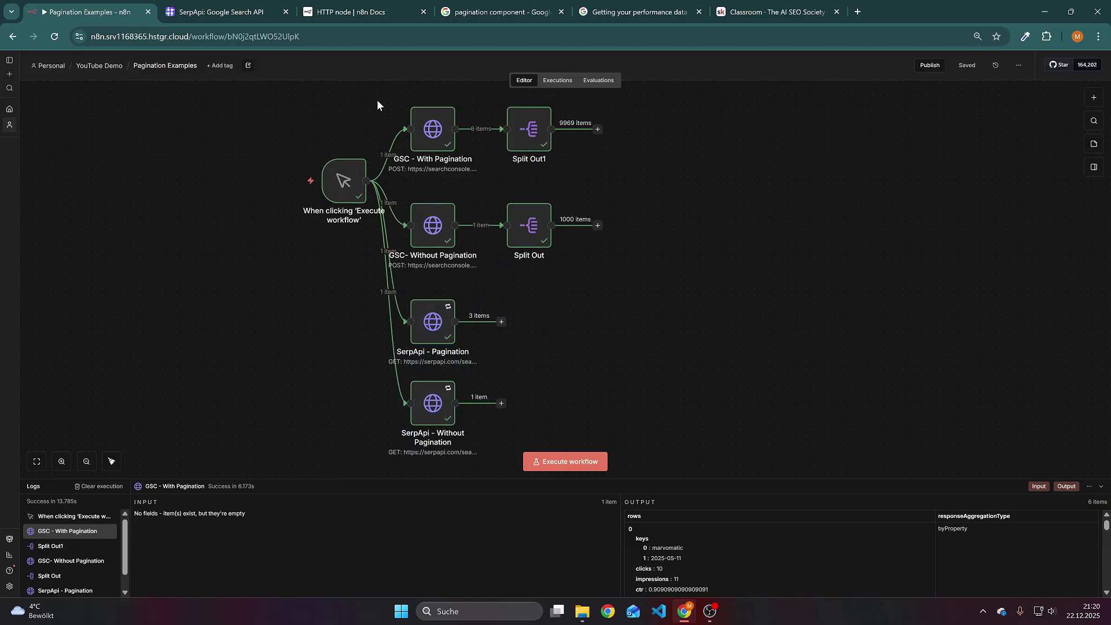
drag(380, 104, 377, 129)
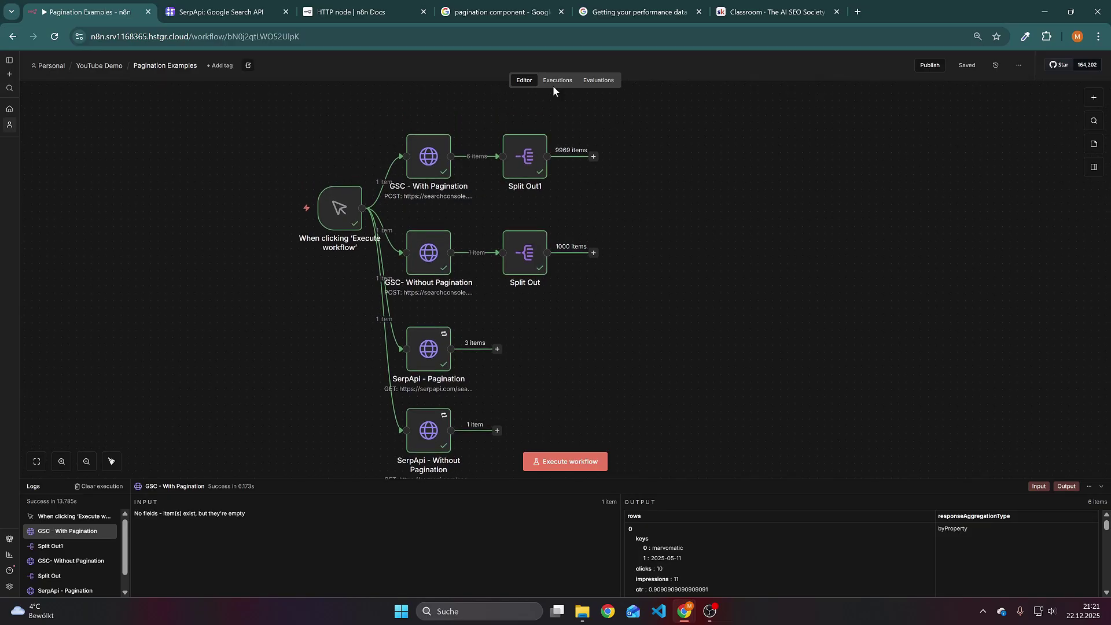
- Check the maximum response size in the Search Console API documentation and view the SerpApi homepage before returning to the workflow
click(637, 13)
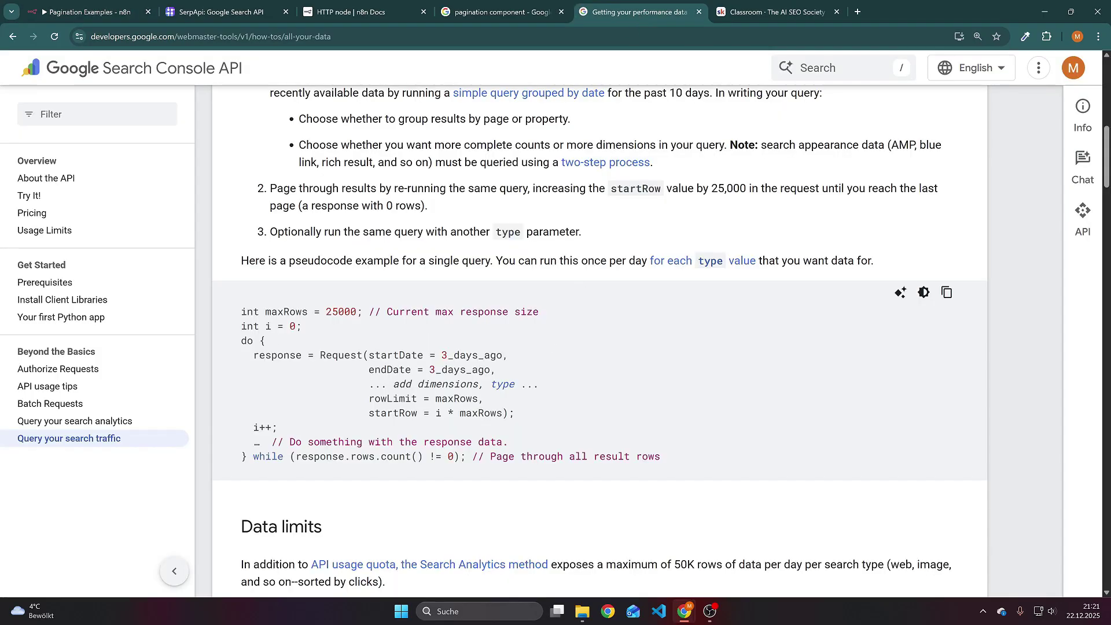
double_click(342, 312)
click(208, 8)
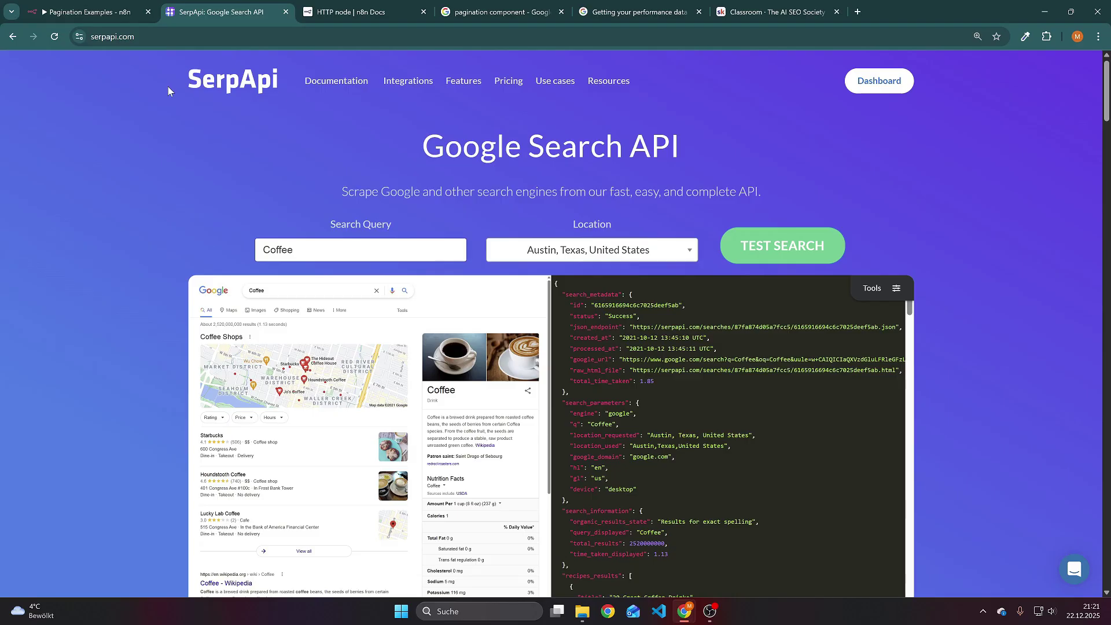
click(70, 10)
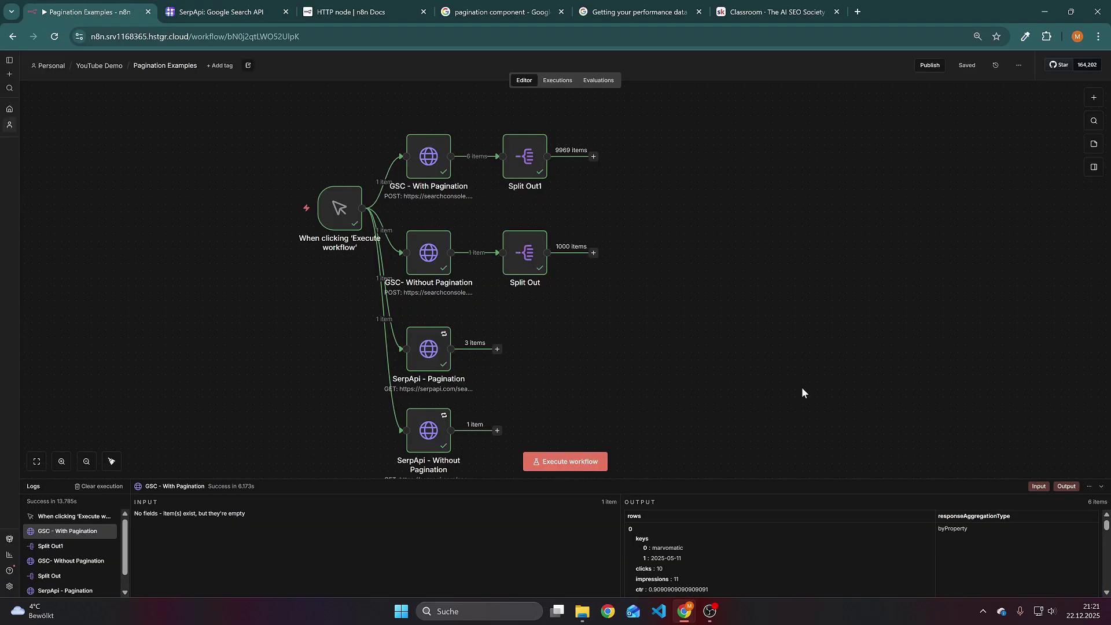
- Compare the Google Search Console branches with and without pagination, including their Split Out nodes and item counts
drag(574, 383, 595, 353)
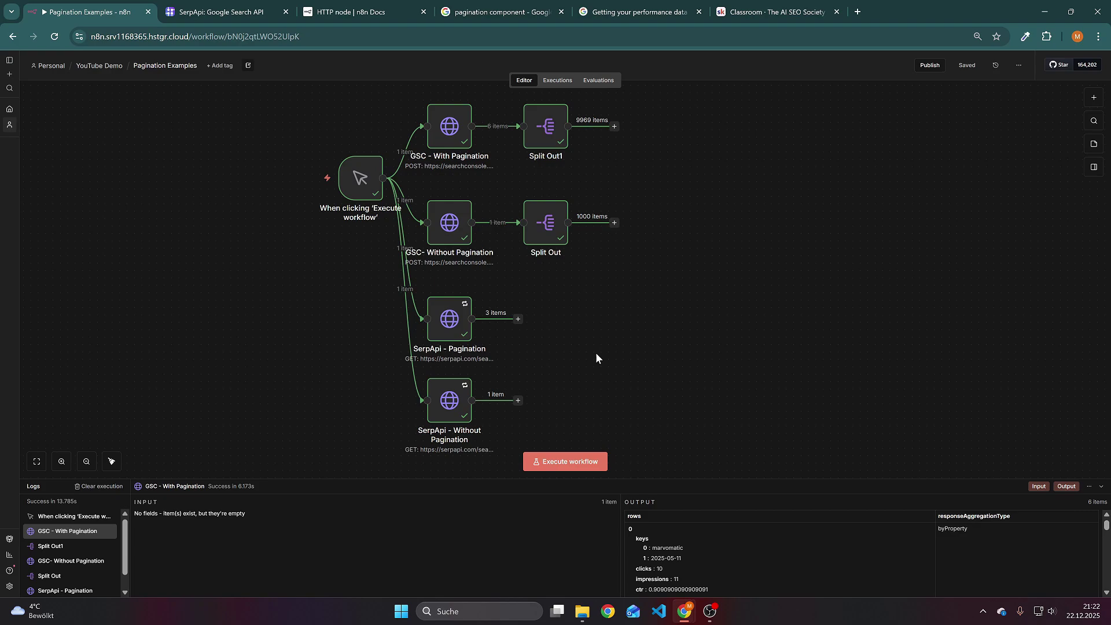
scroll(595, 352, up, 3)
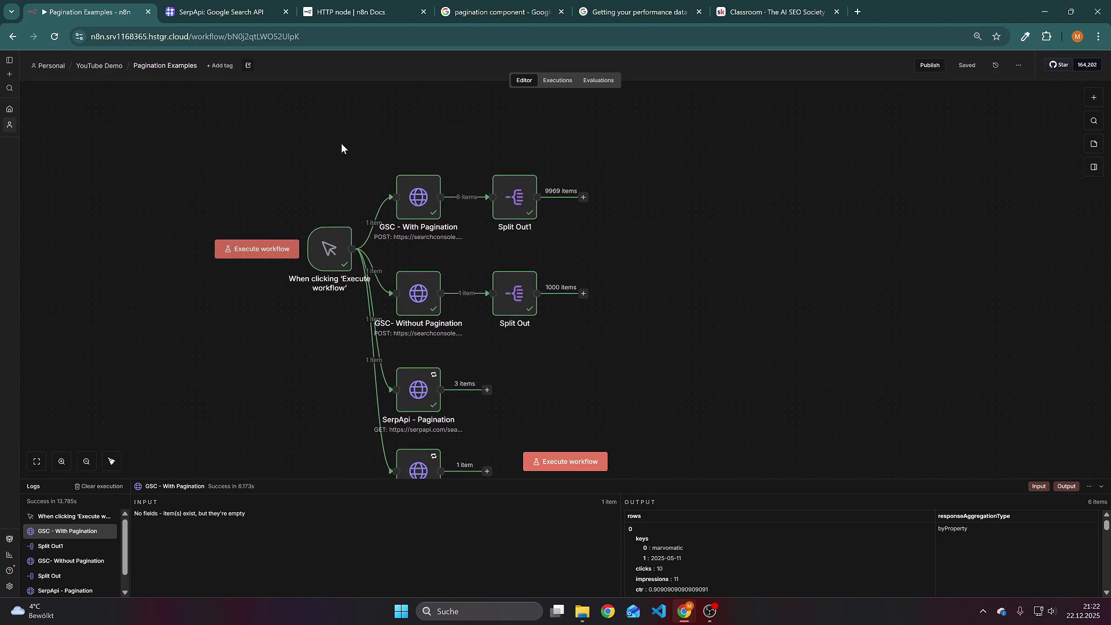
drag(350, 130, 637, 354)
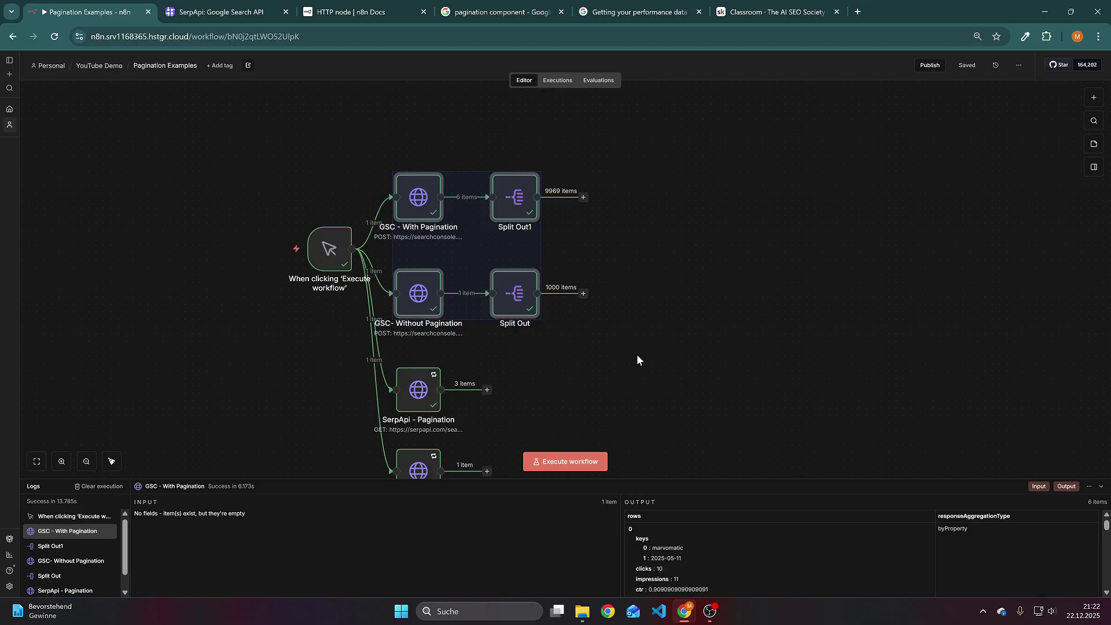
click(650, 325)
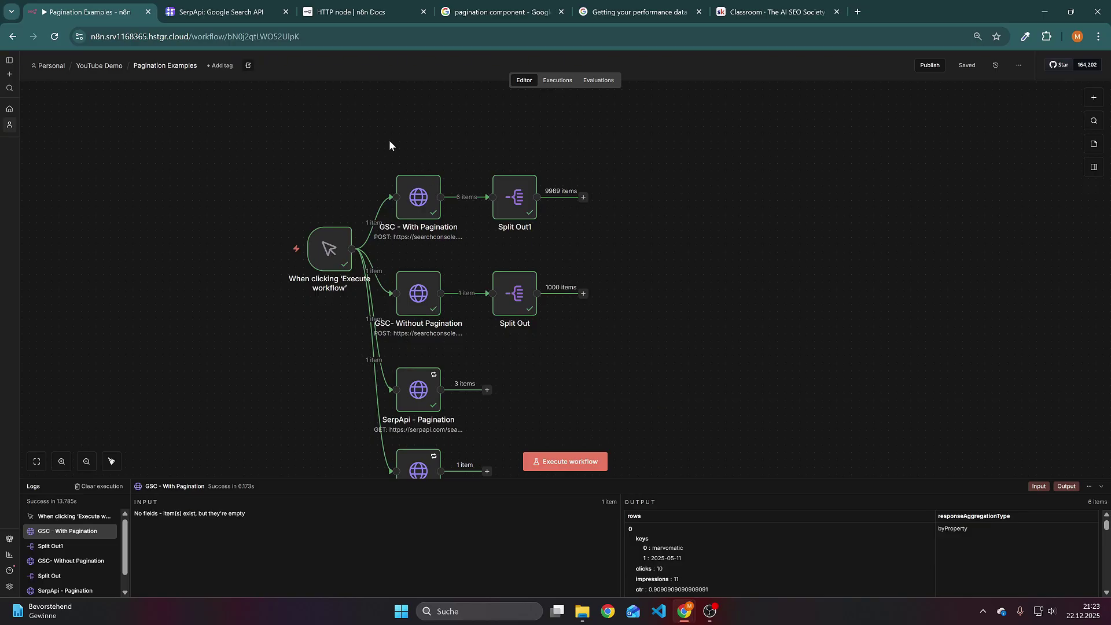
drag(372, 134, 460, 382)
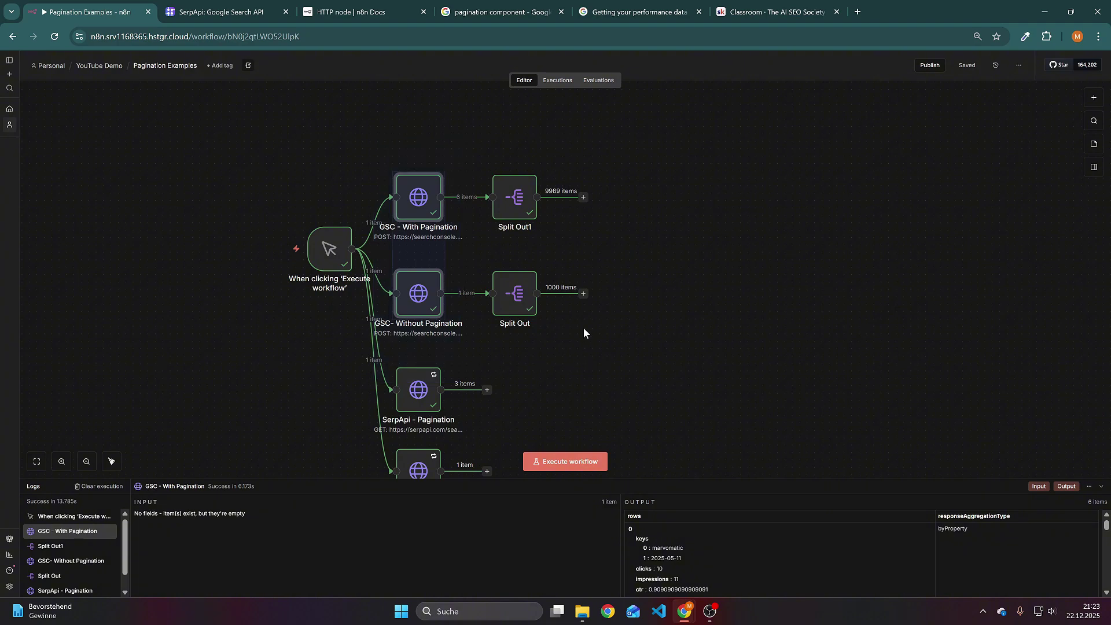
click(636, 332)
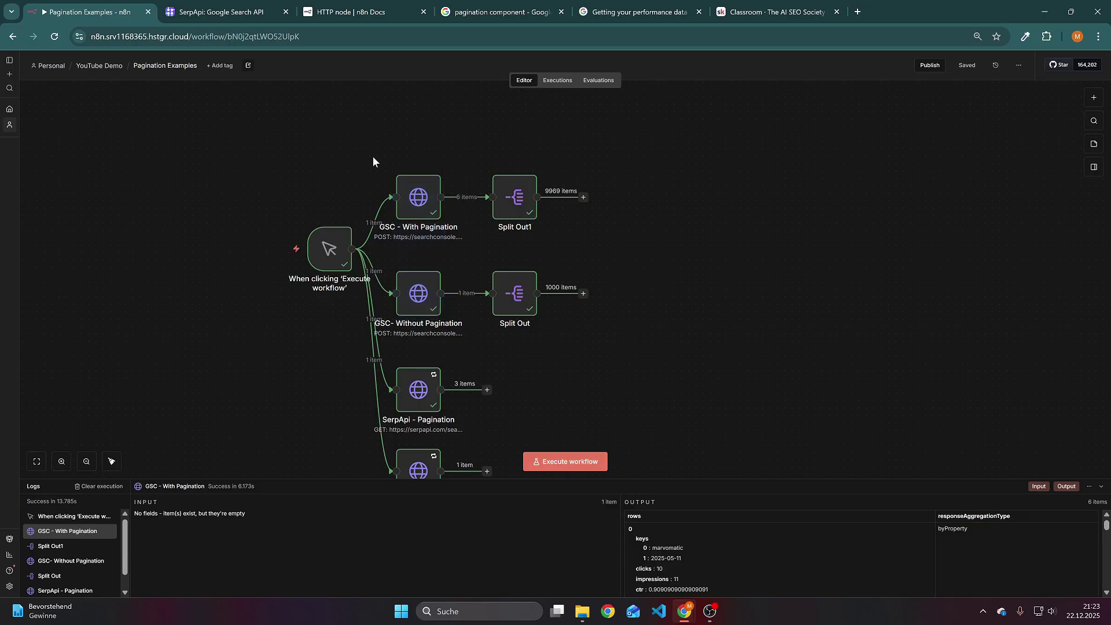
drag(374, 152, 454, 253)
mouse_move(385, 252)
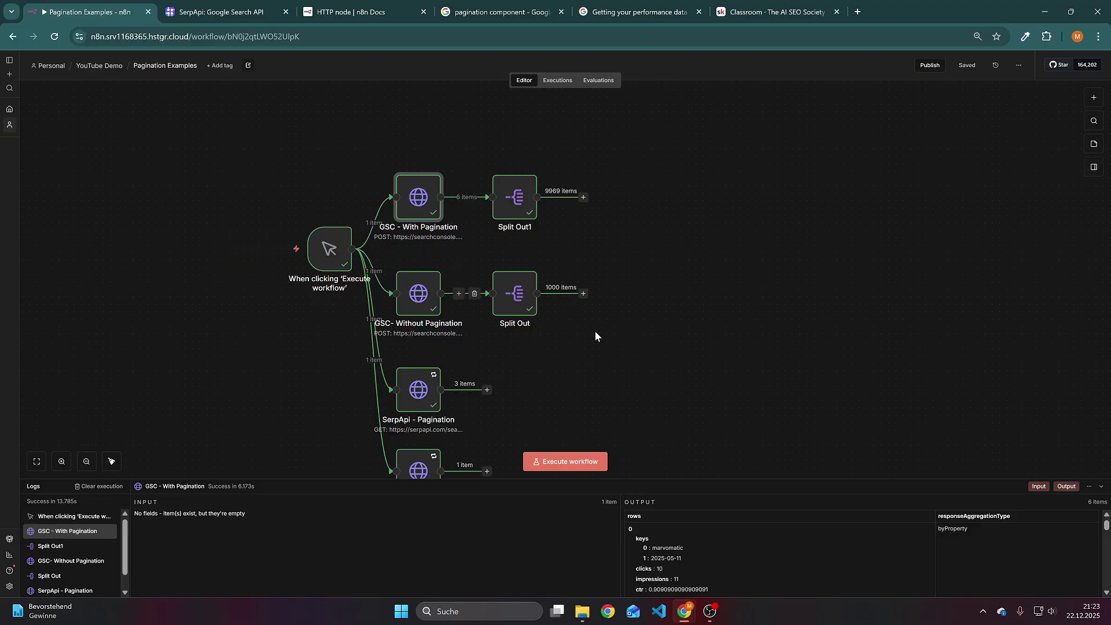
drag(593, 330, 477, 251)
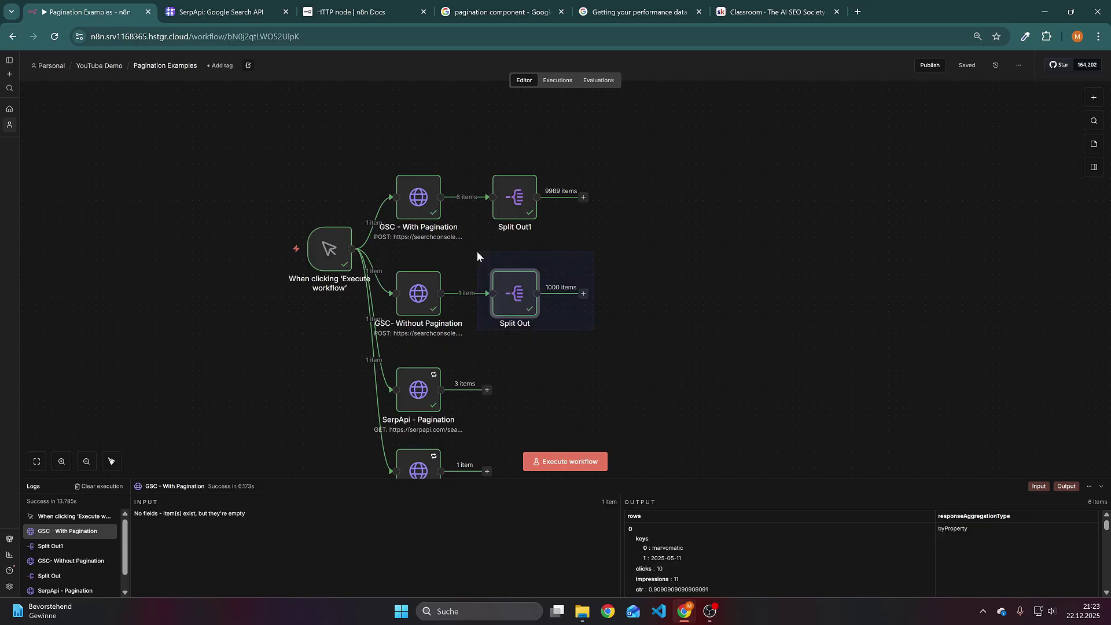
drag(442, 148, 486, 243)
- Open the GSC- Without Pagination node and inspect its request URL, row limit and date range
drag(491, 335, 491, 335)
key(Return)
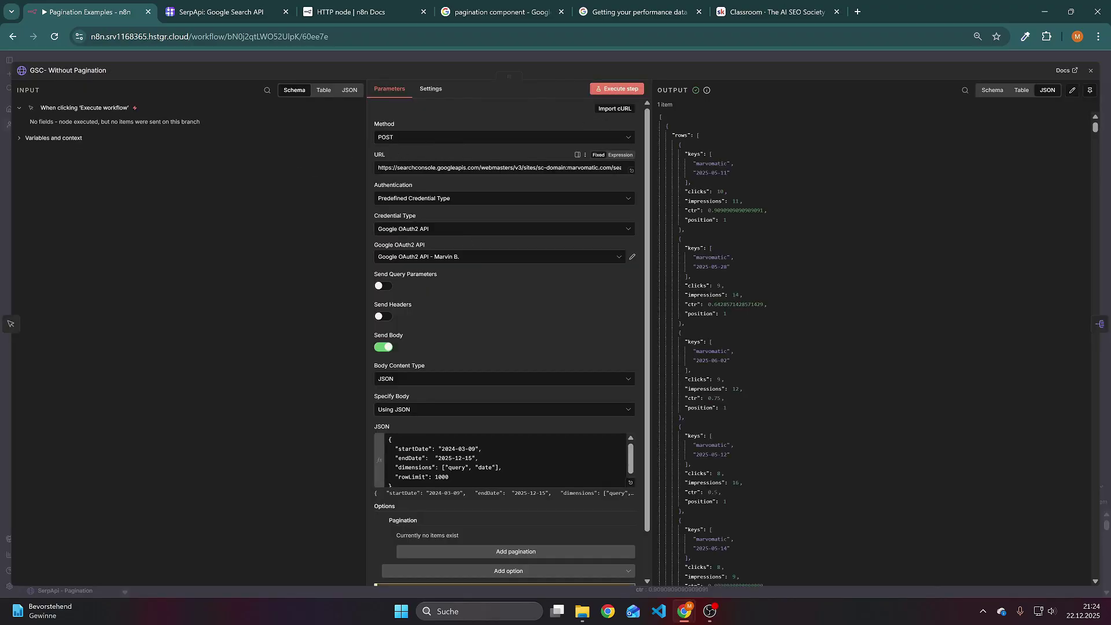
drag(510, 168, 586, 181)
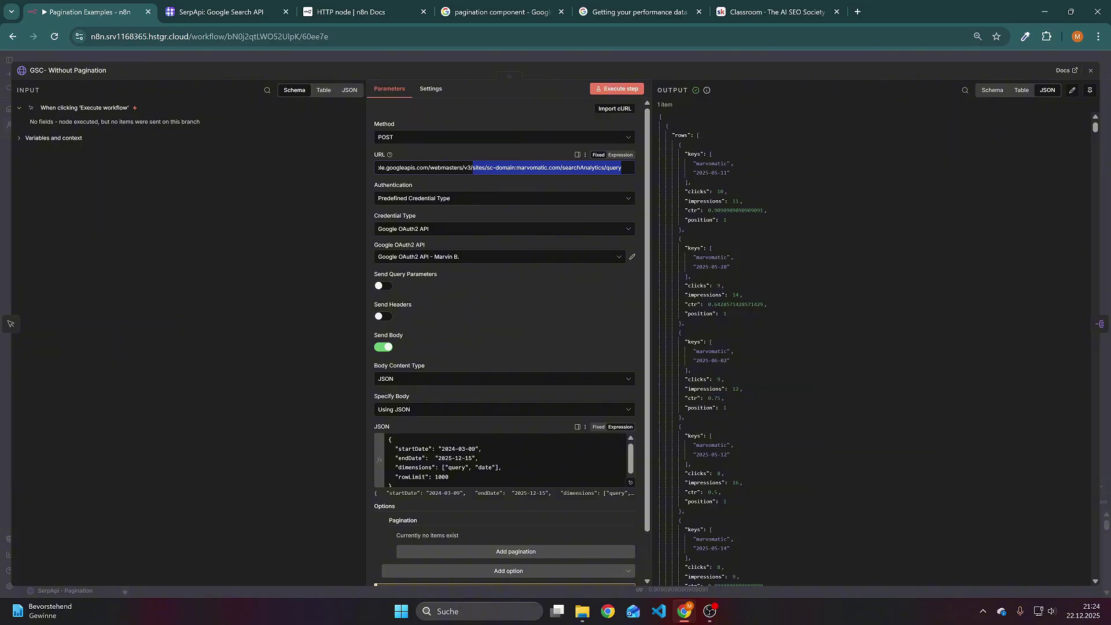
double_click(411, 477)
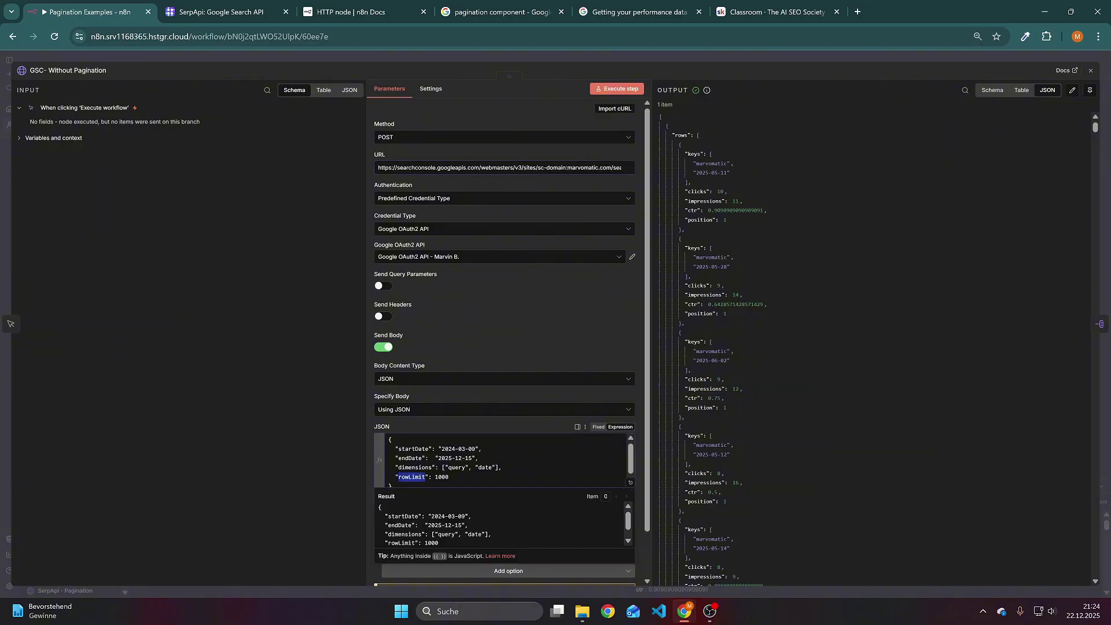
drag(481, 458, 354, 448)
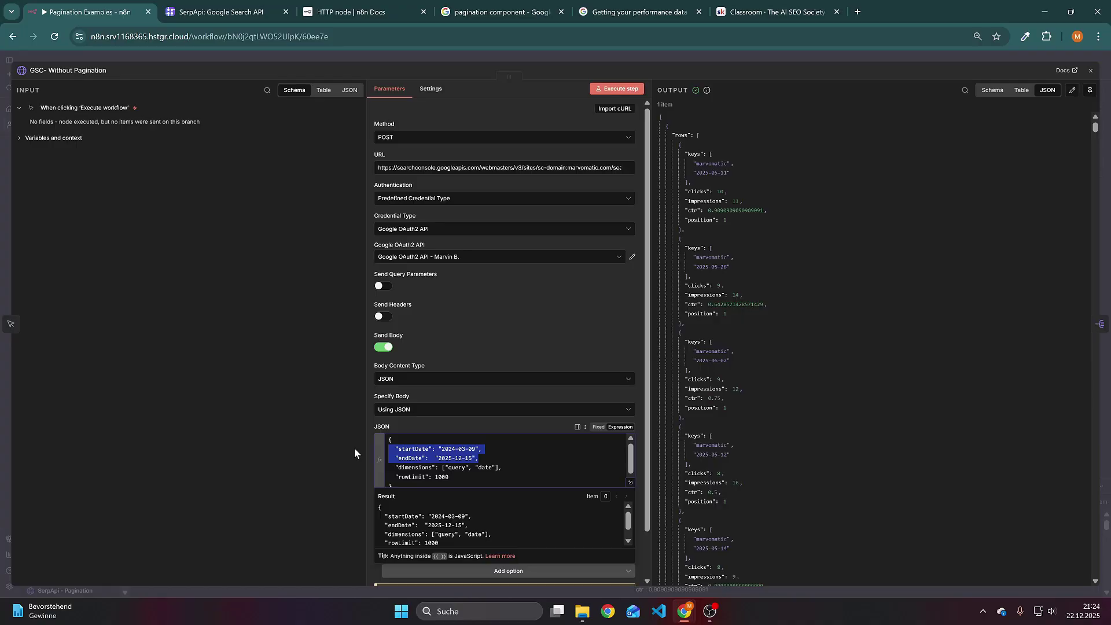
- Recheck the maxRows value in the Search Console API documentation and return to the non-paginated branch on the workflow canvas
click(624, 11)
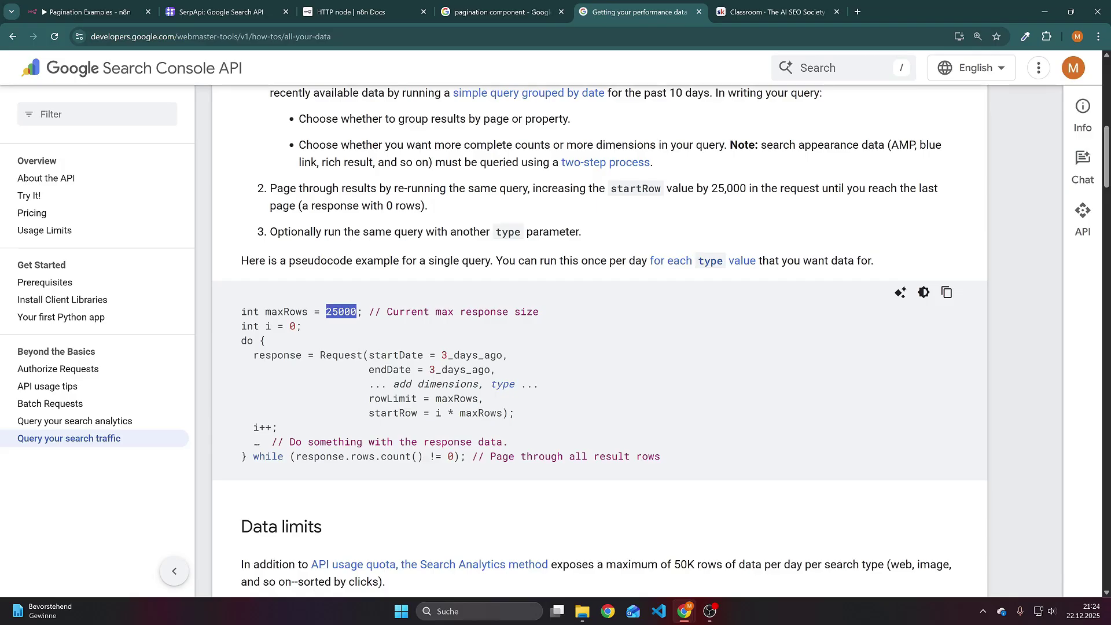
click(87, 11)
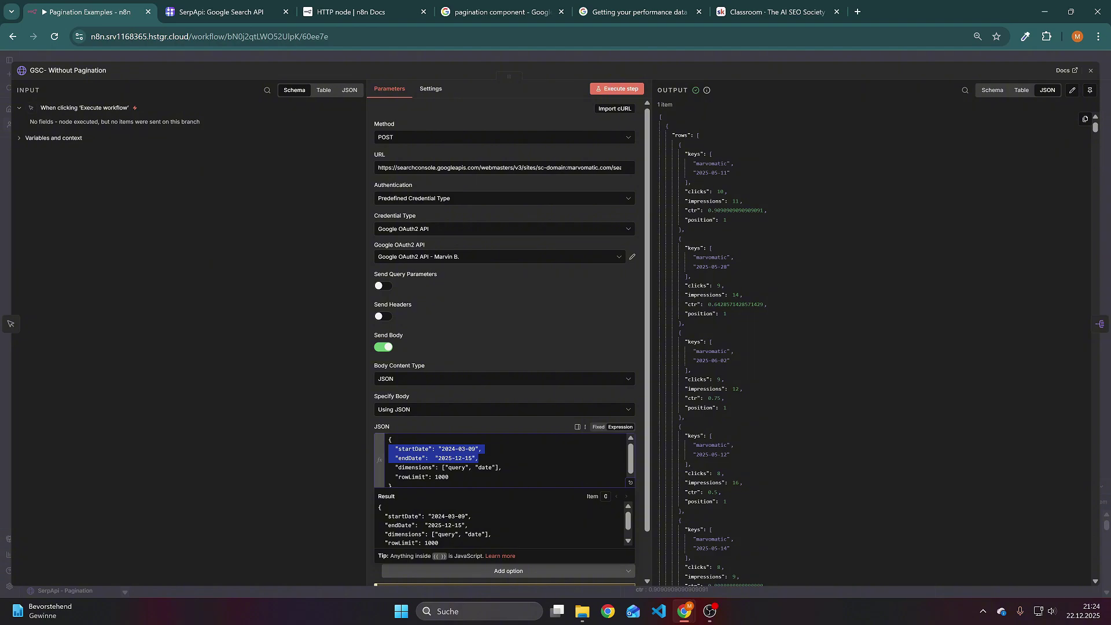
click(876, 55)
scroll(715, 146, up, 2)
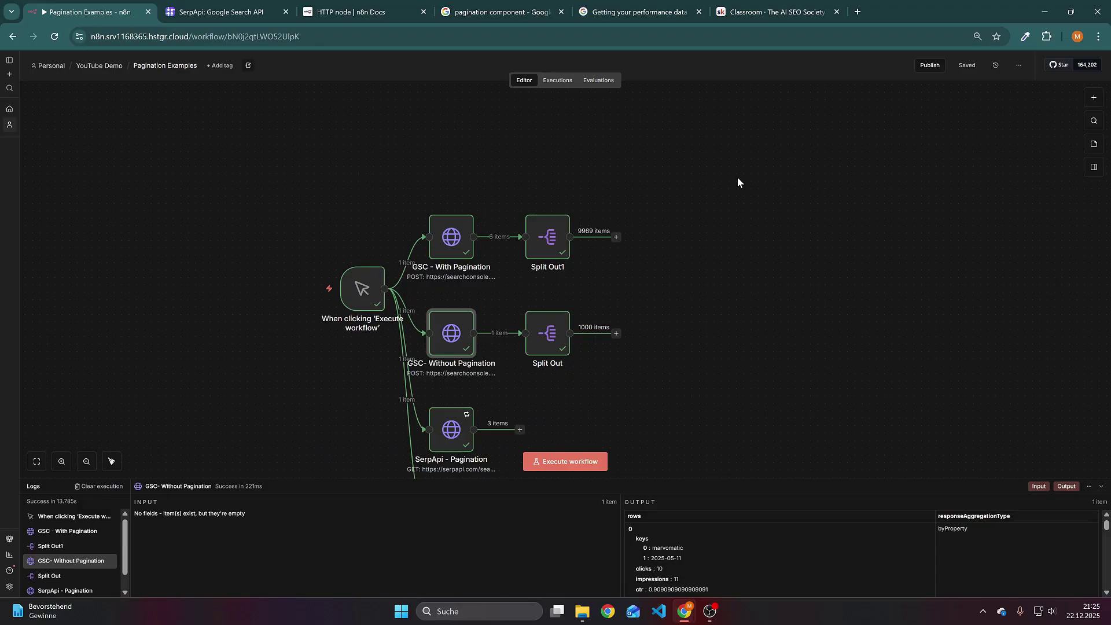
drag(700, 384, 416, 300)
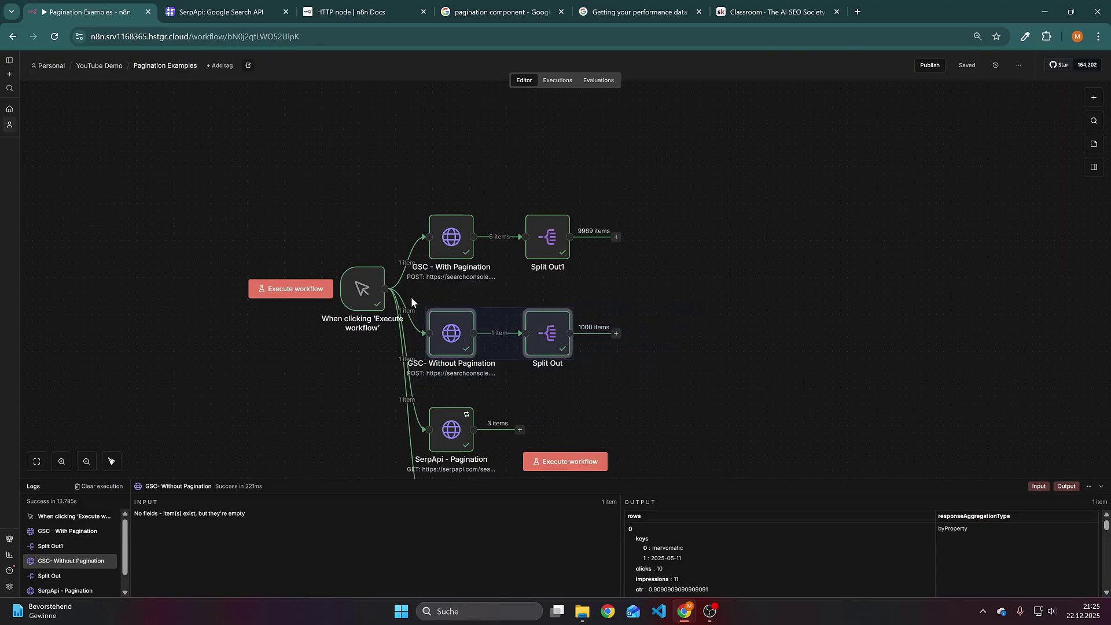
scroll(411, 297, right, 1)
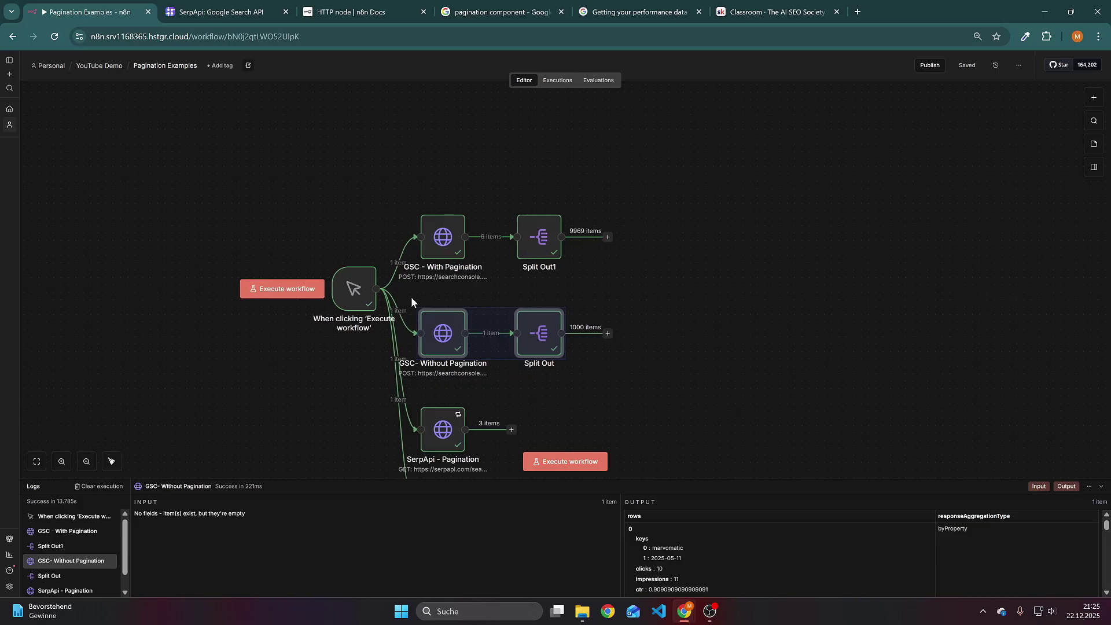
- Open the GSC - With Pagination node and inspect the dimensions and row limit in its JSON body
mouse_move(435, 239)
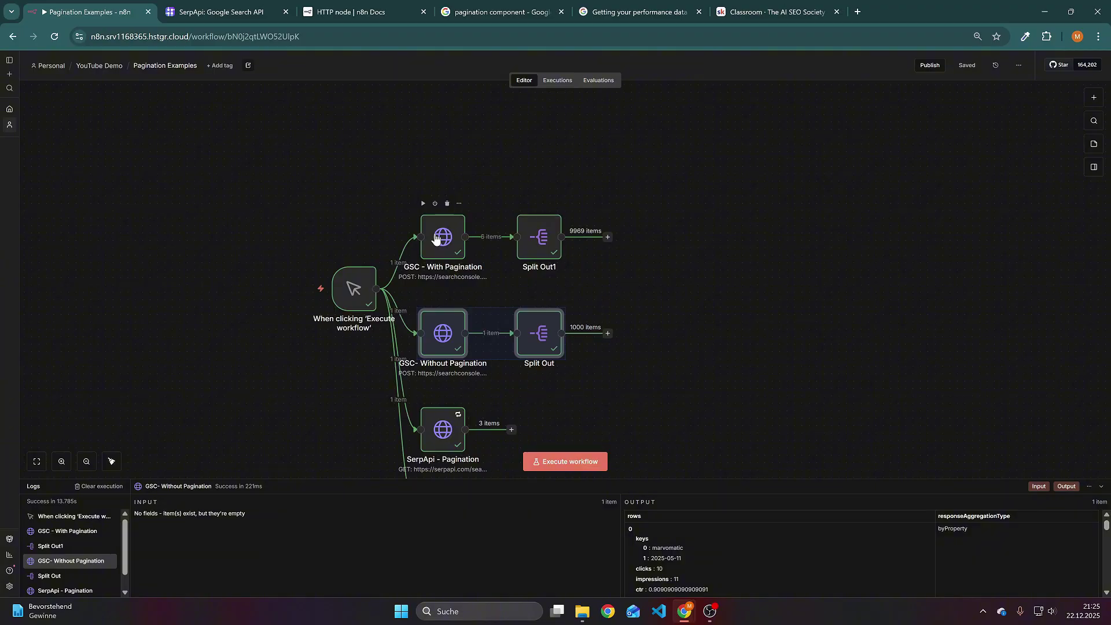
double_click(435, 238)
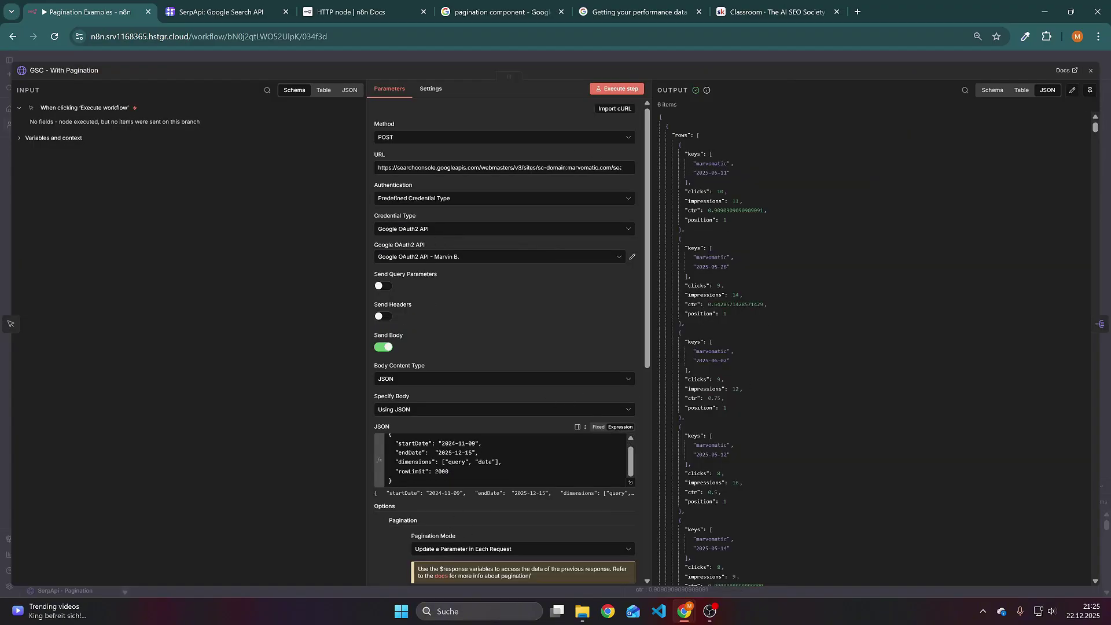
drag(389, 461, 449, 471)
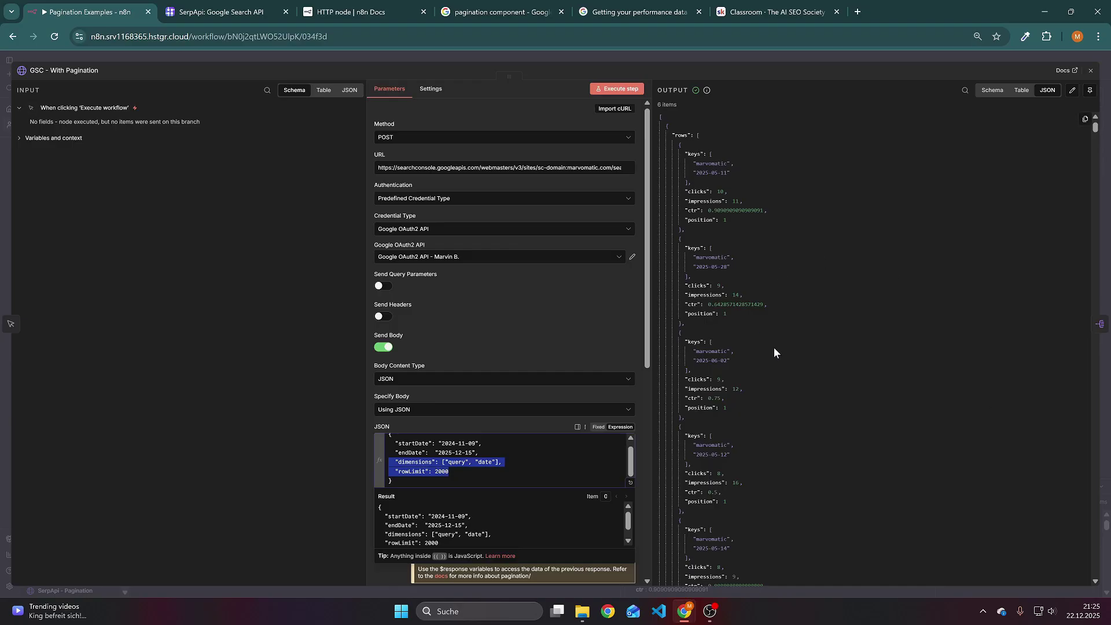
click(449, 471)
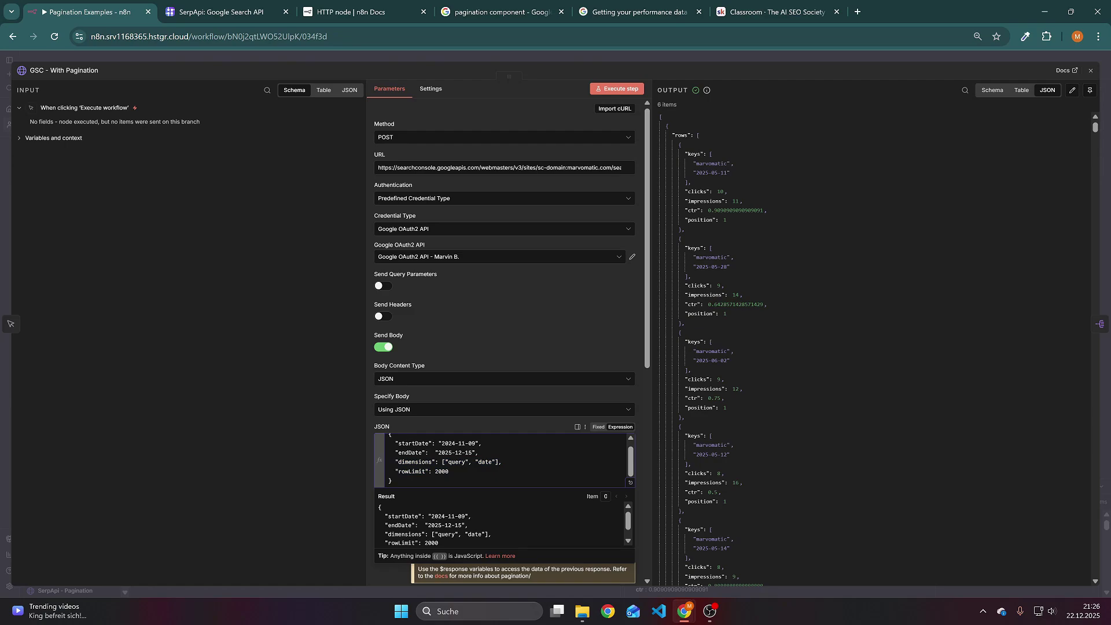
- Examine the Pagination option below the JSON body and list the available pagination modes
scroll(561, 351, down, 2)
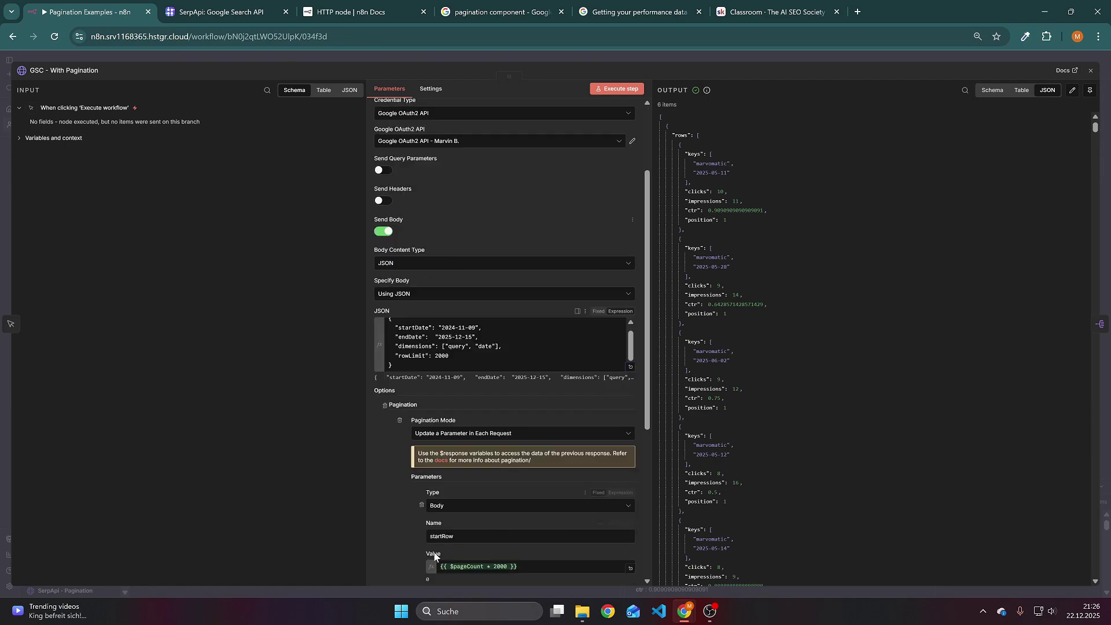
scroll(533, 466, down, 1)
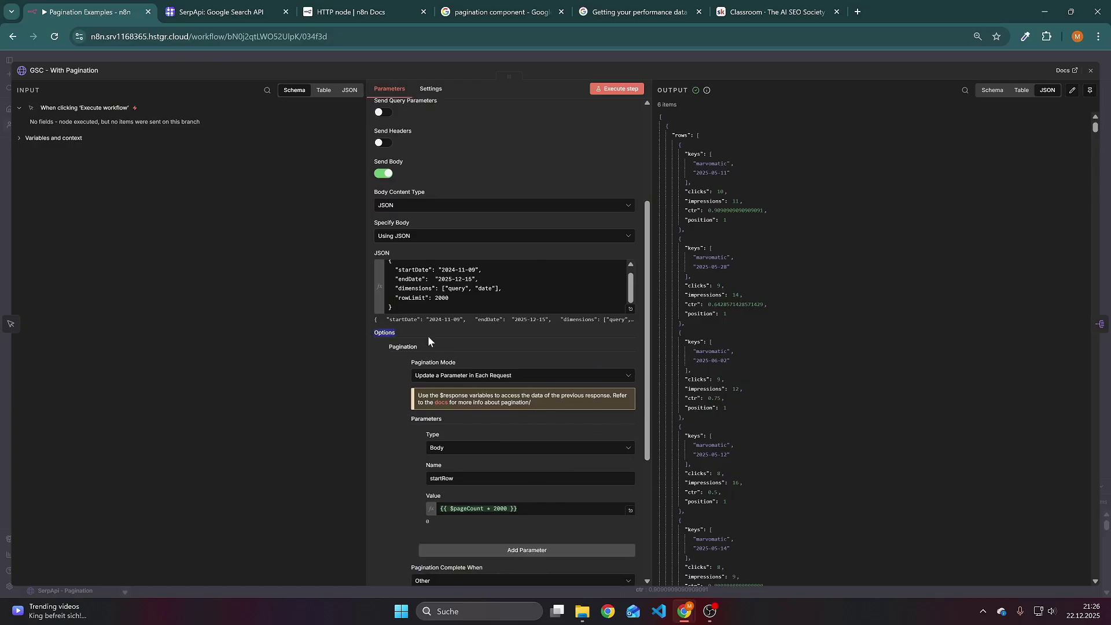
scroll(426, 412, down, 1)
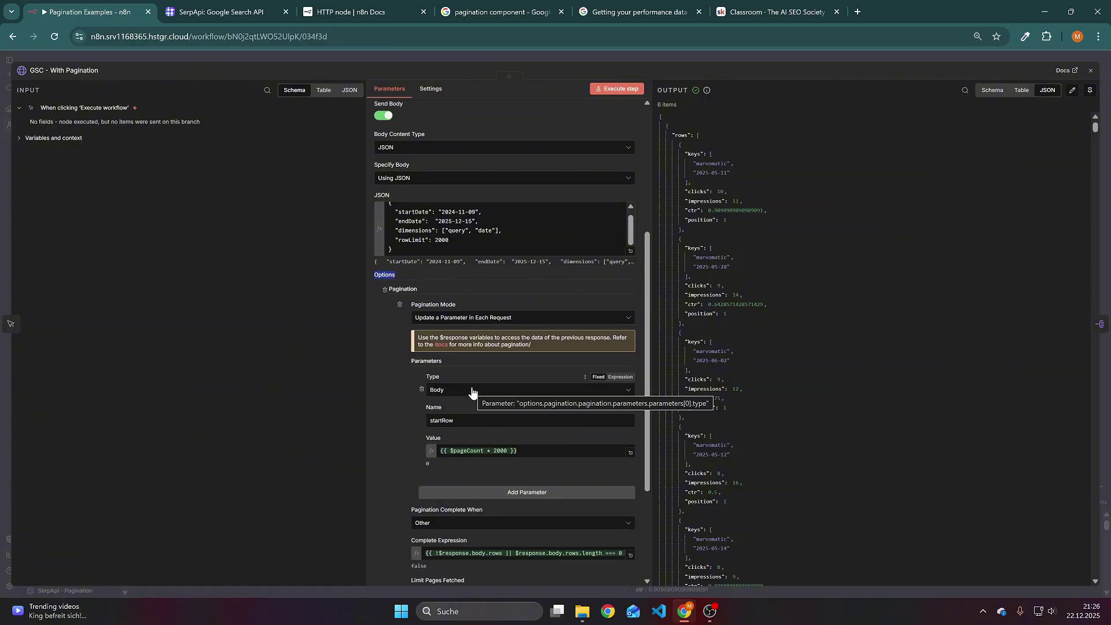
click(493, 318)
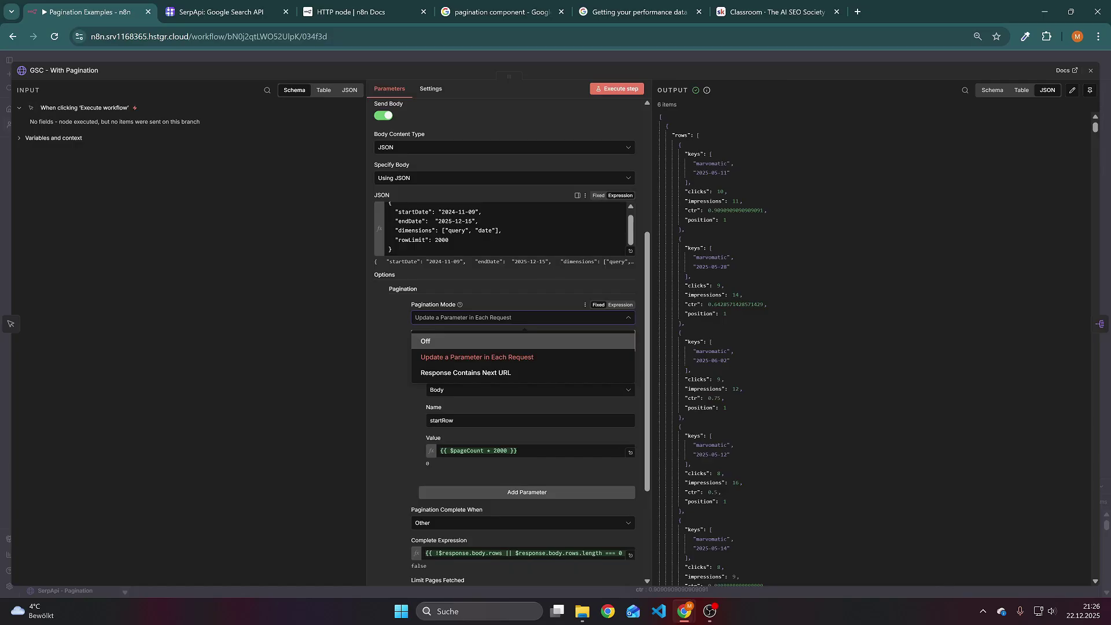
- Compare the rowLimit value in the JSON body with the $pageCount expression of the startRow pagination parameter
double_click(441, 240)
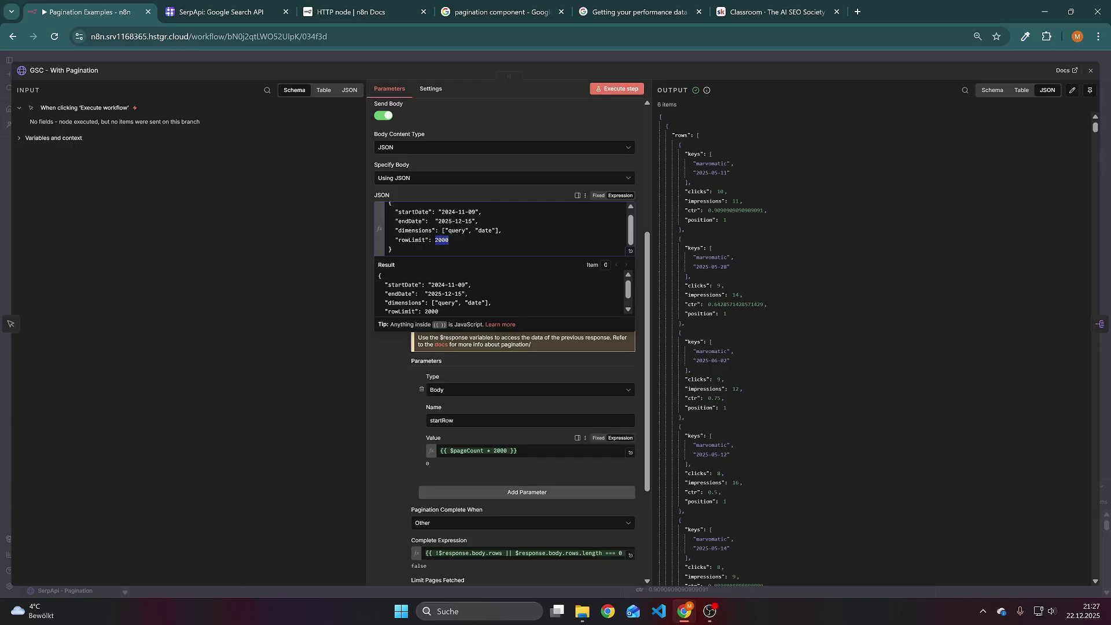
click(427, 361)
click(507, 231)
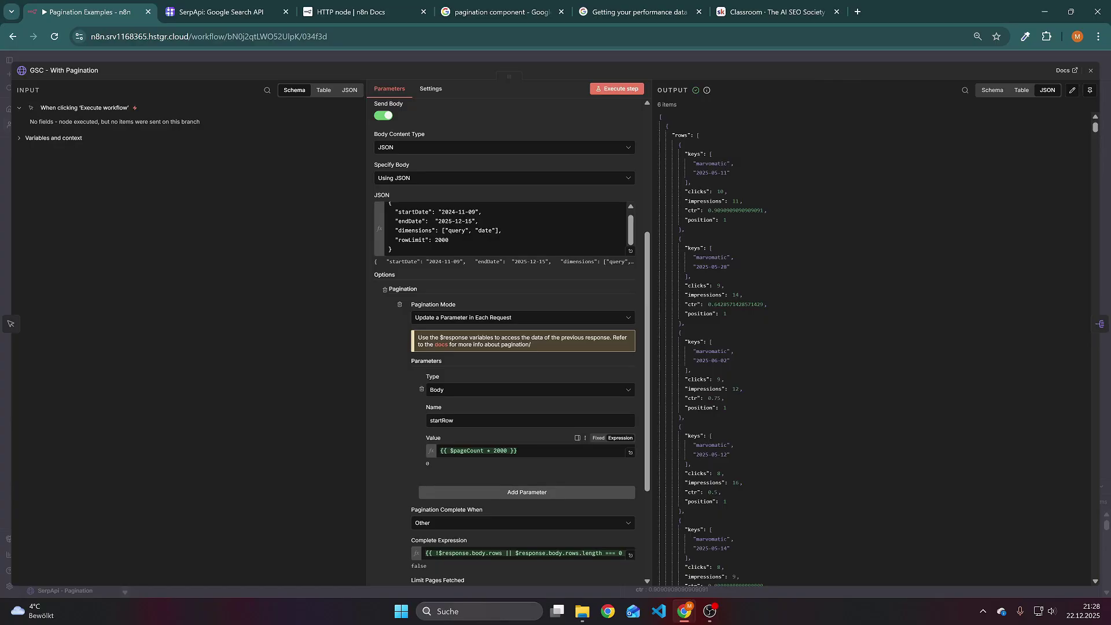
click(483, 450)
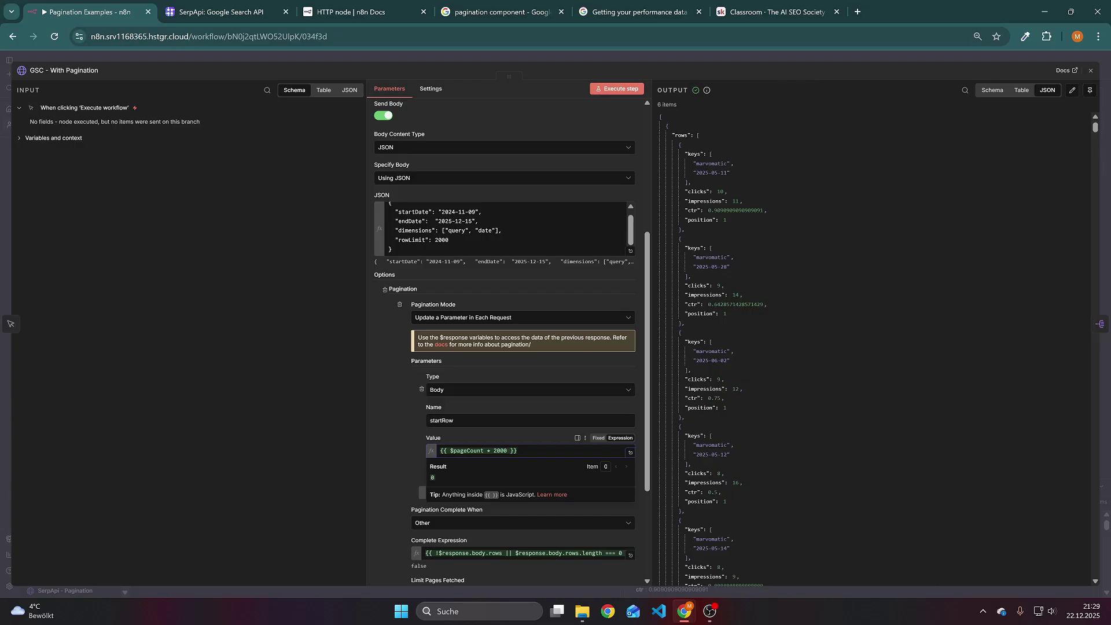
click(388, 488)
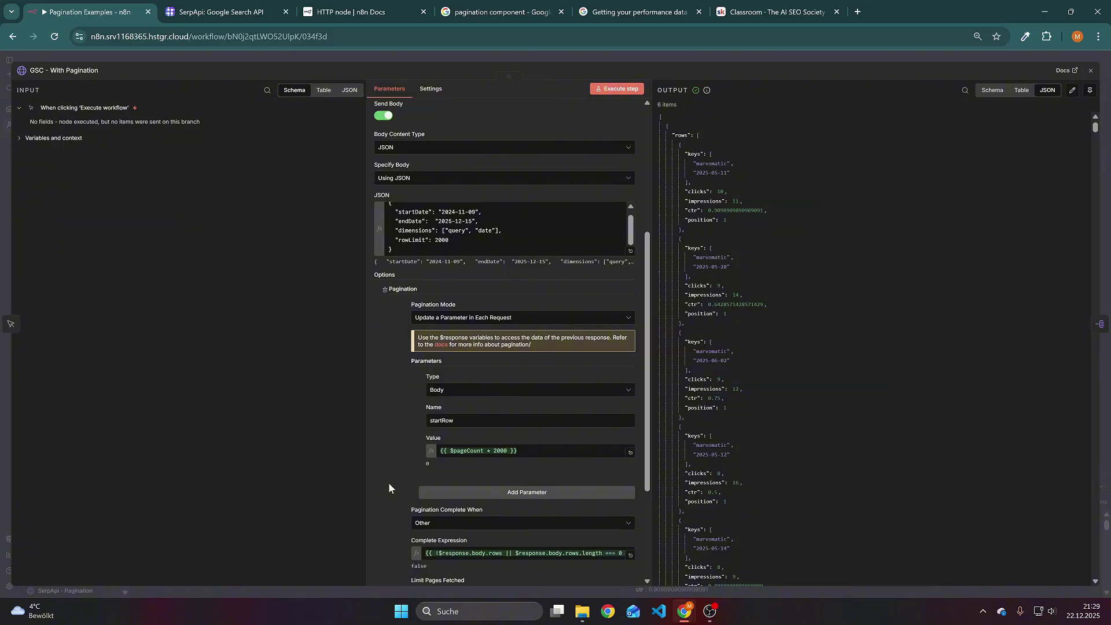
- Review the Pagination Complete When choices and inspect the rows check in the Complete Expression
scroll(388, 481, down, 1)
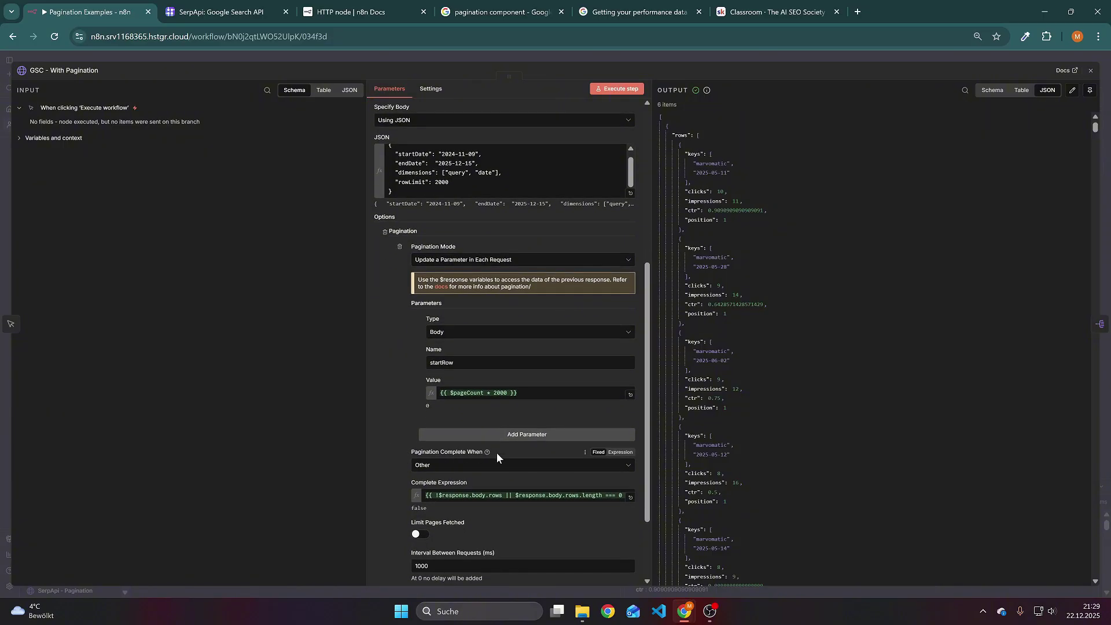
scroll(519, 449, down, 1)
click(439, 411)
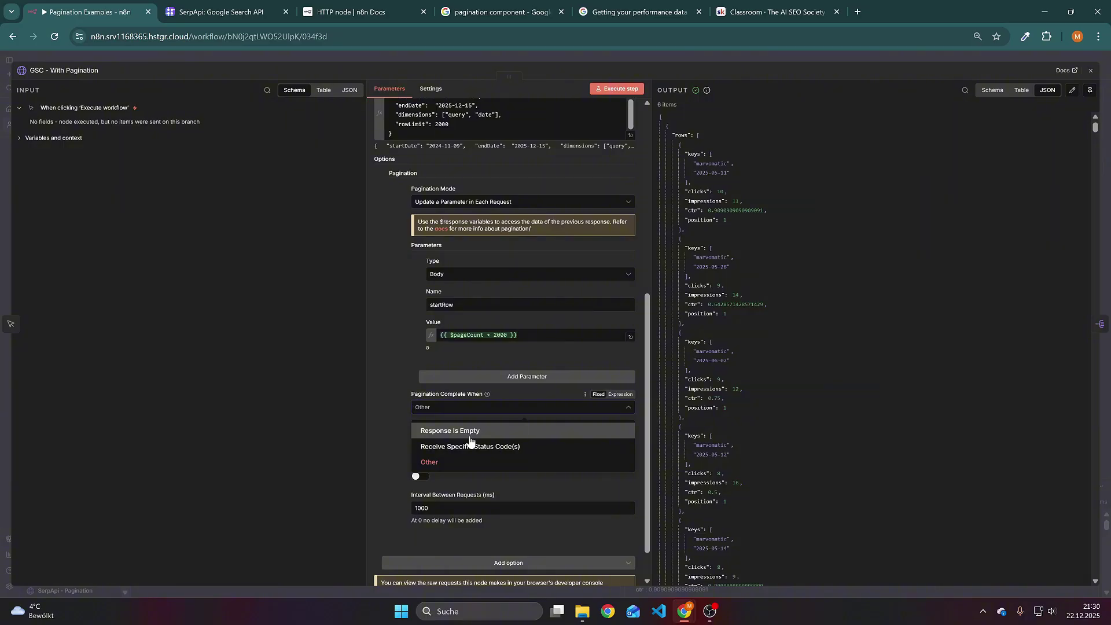
click(394, 430)
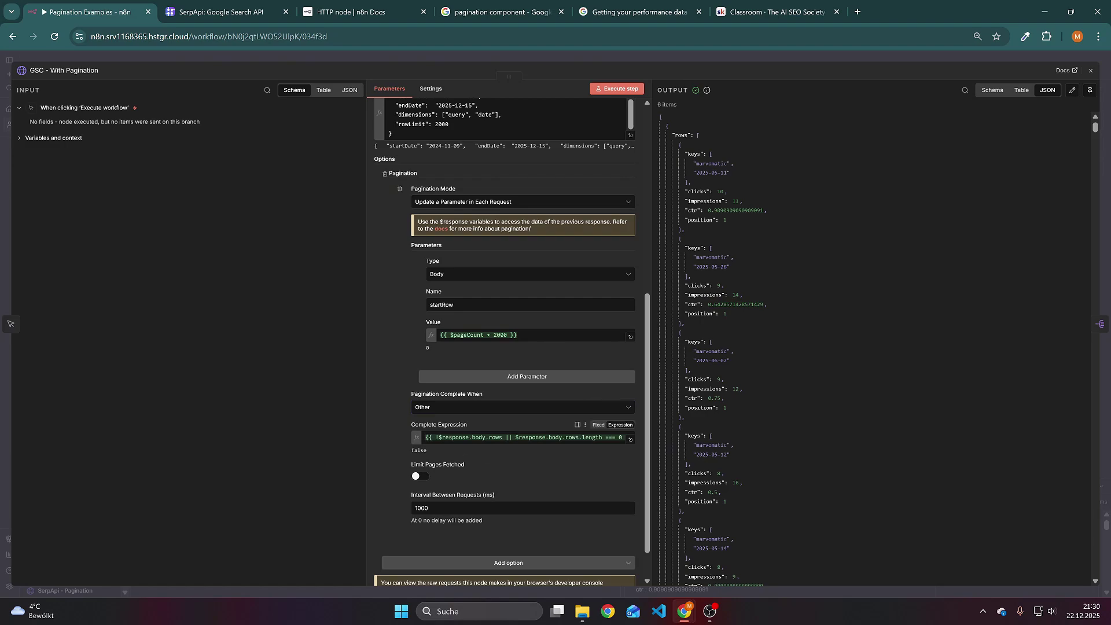
double_click(495, 437)
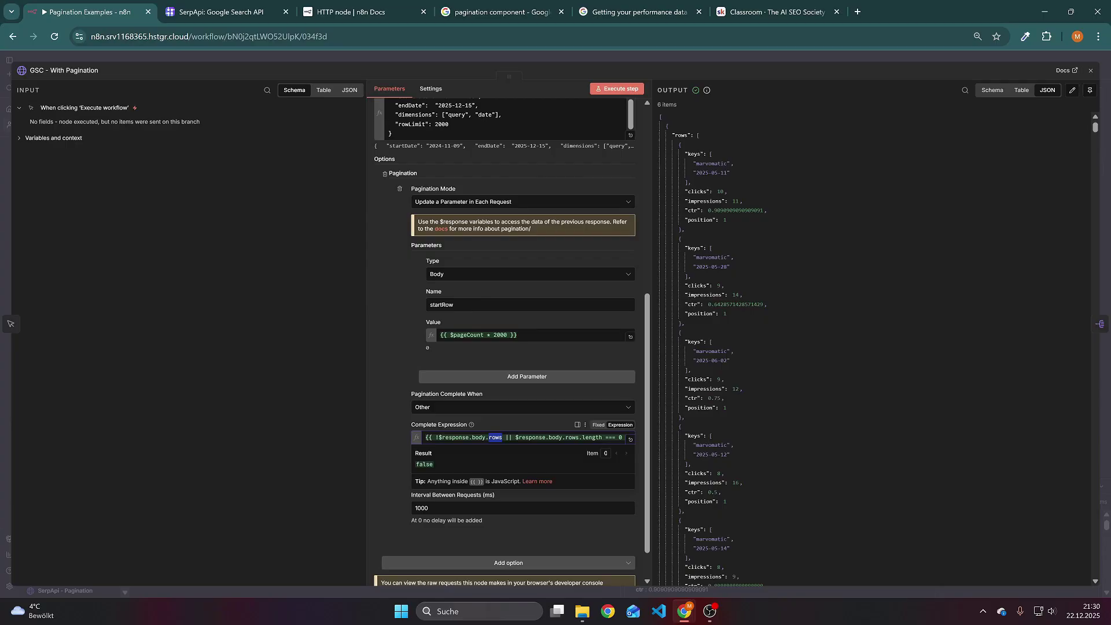
click(386, 445)
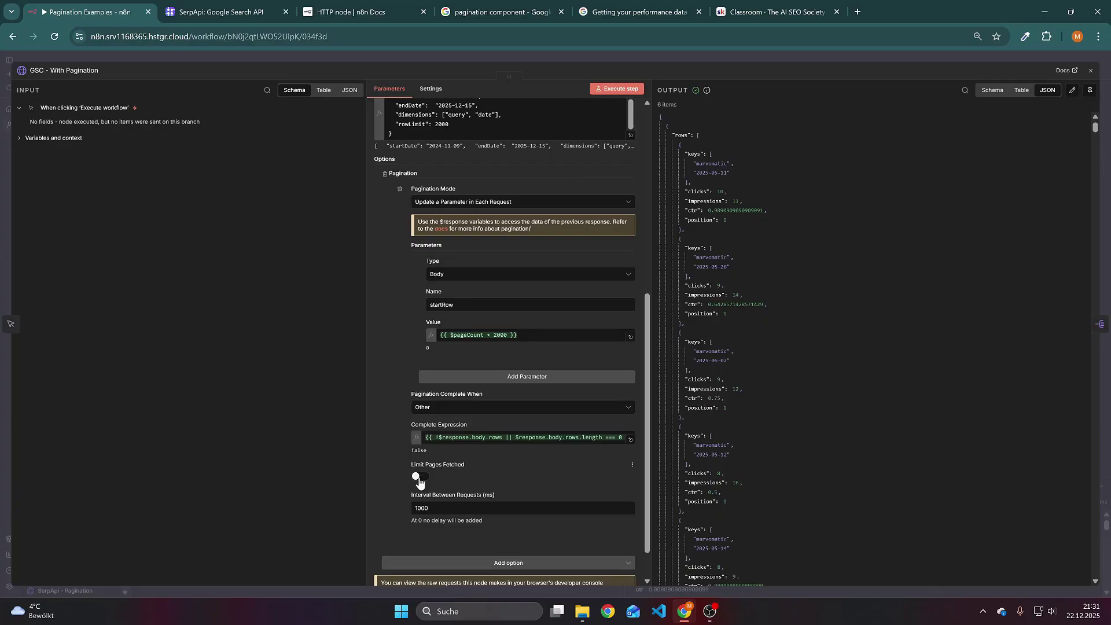
- Enable Limit Pages Fetched with Max Pages at 100 and check the Interval Between Requests value
click(419, 477)
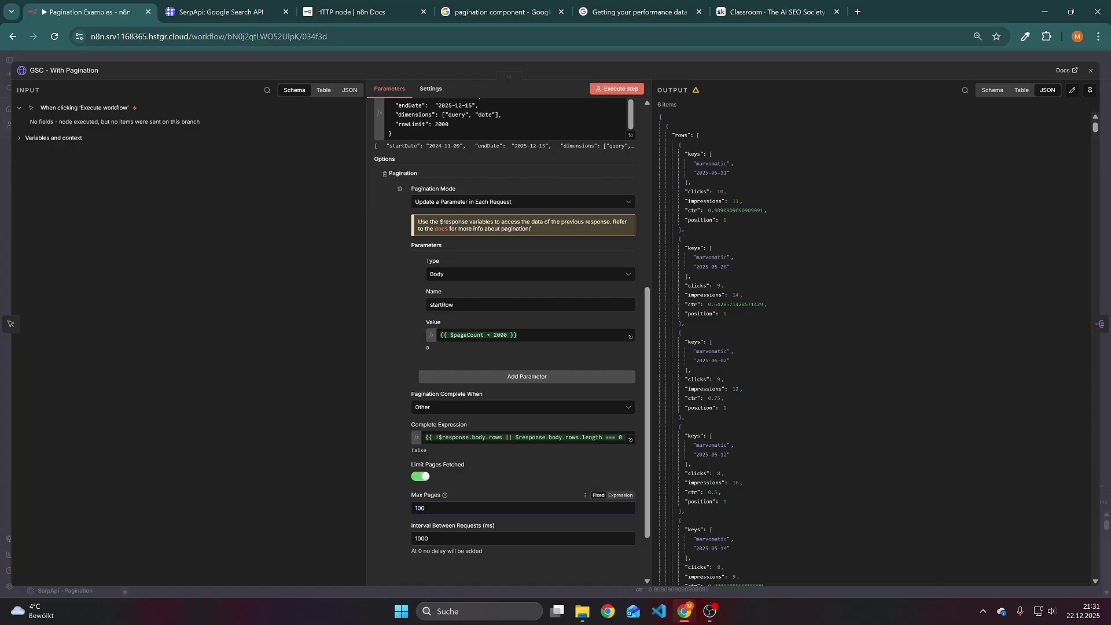
scroll(401, 470, down, 1)
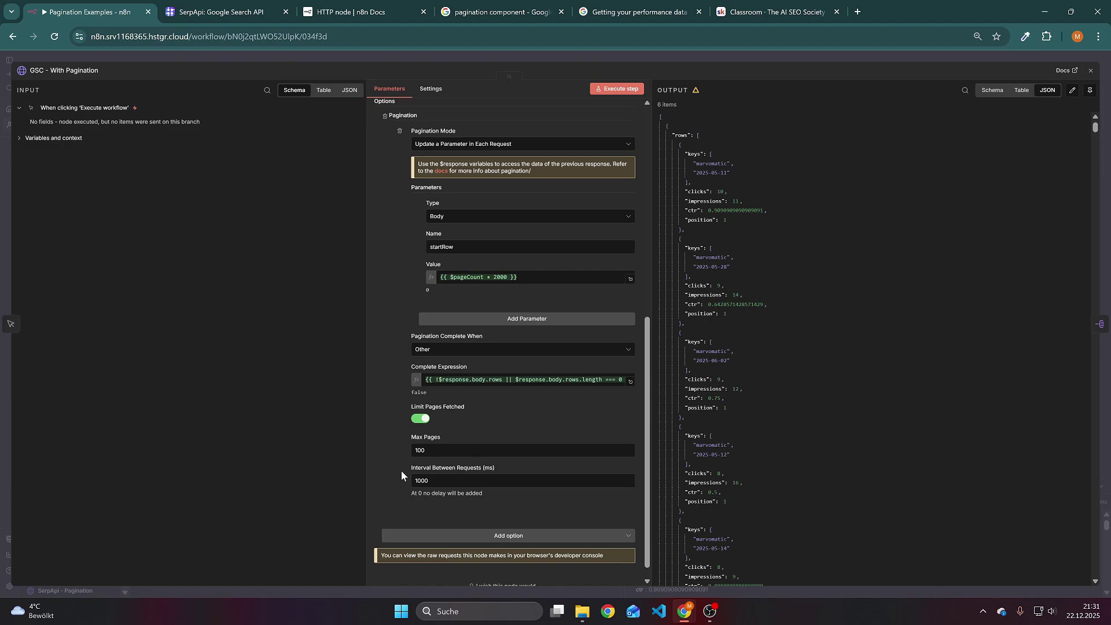
drag(442, 480, 369, 473)
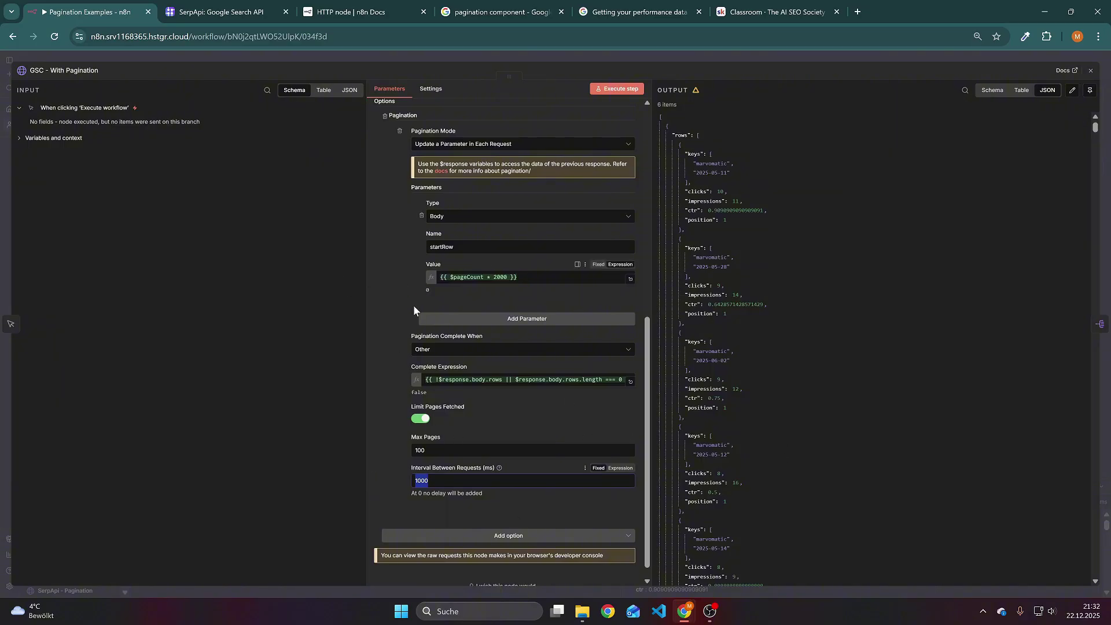
- Look up the $pageCount, $request and $response variables in the n8n HTTP node documentation
click(360, 13)
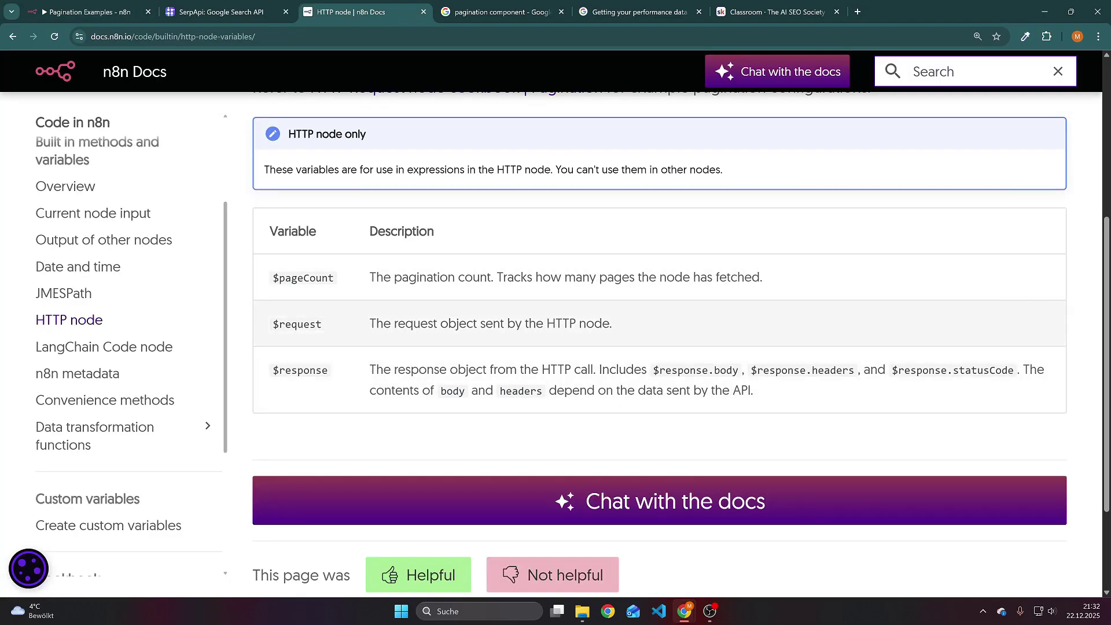
drag(272, 282, 346, 282)
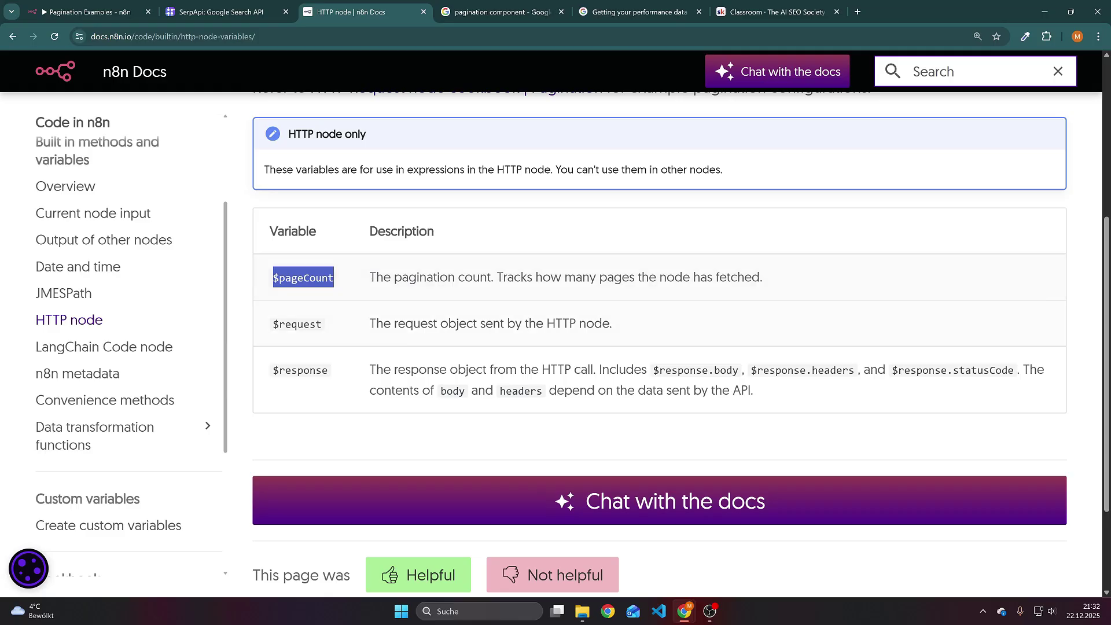
drag(270, 325, 355, 334)
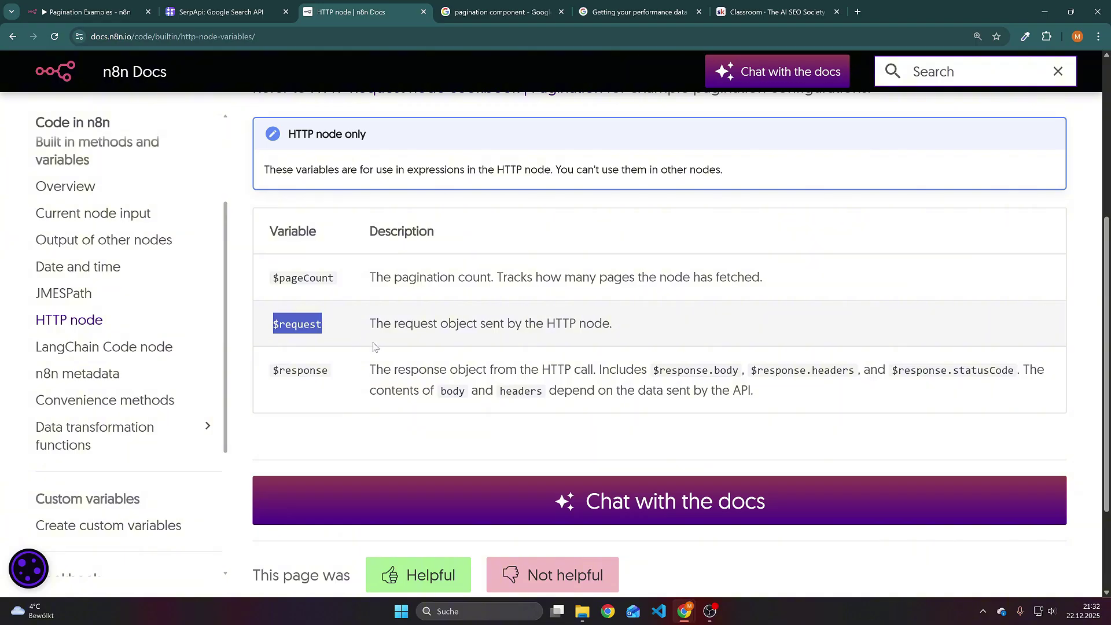
drag(271, 370, 342, 371)
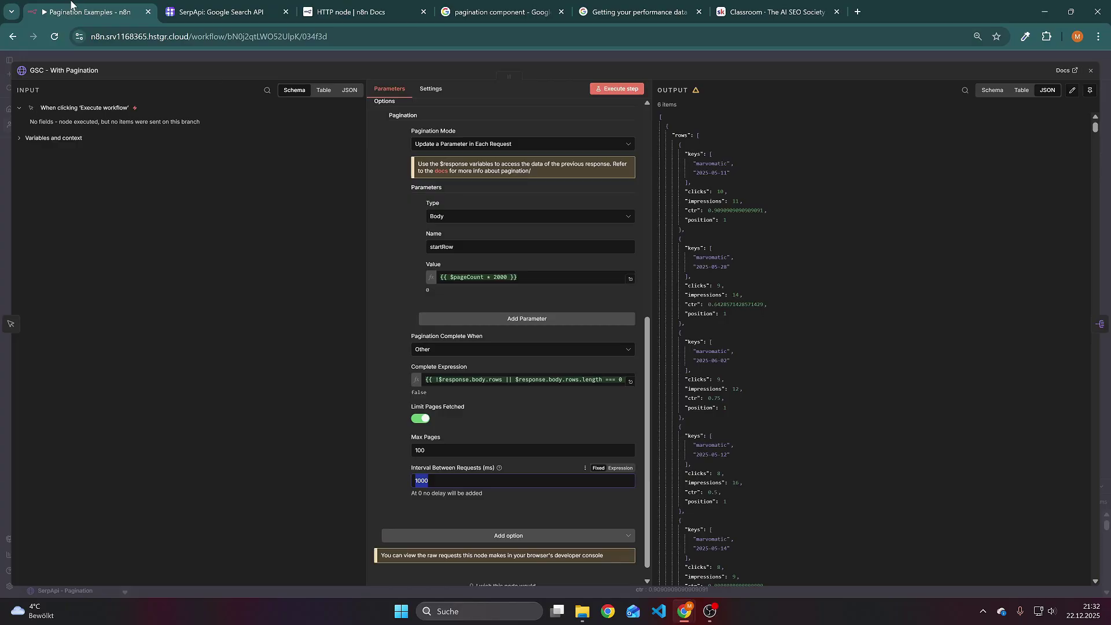
- Return to the workflow, open the SerpApi - Without Pagination node and inspect its request URL and query parameters
click(78, 10)
click(764, 56)
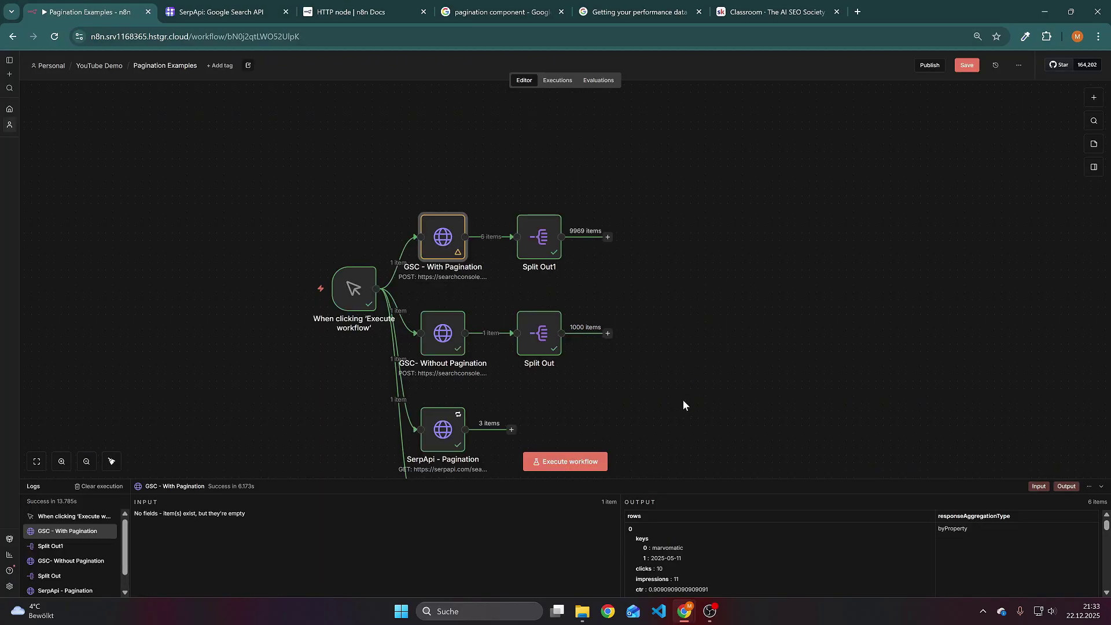
drag(682, 401, 682, 247)
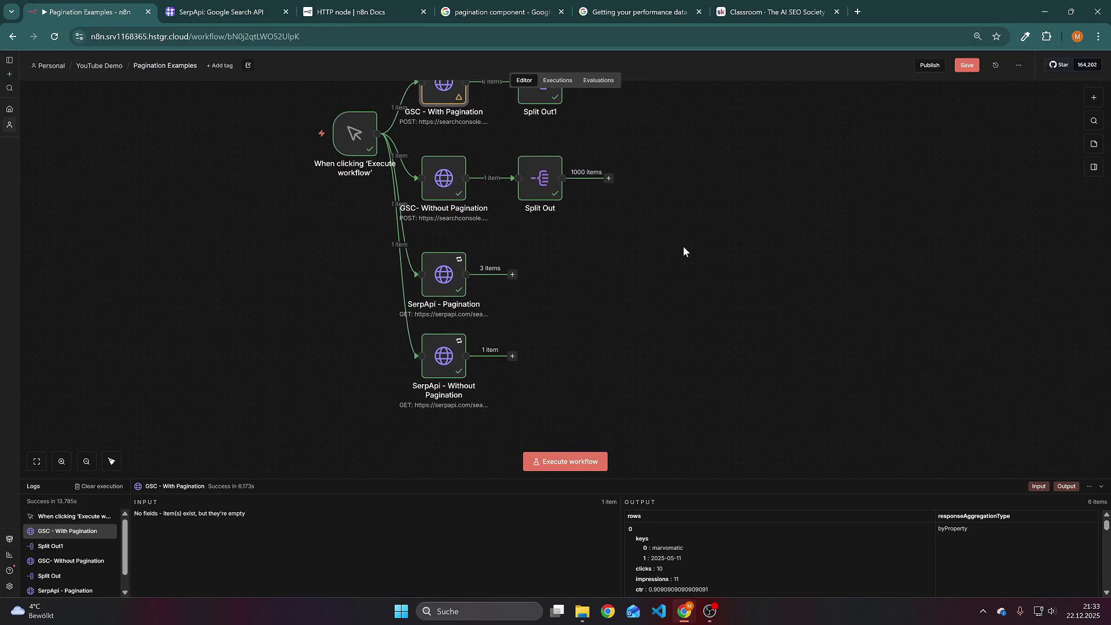
double_click(449, 358)
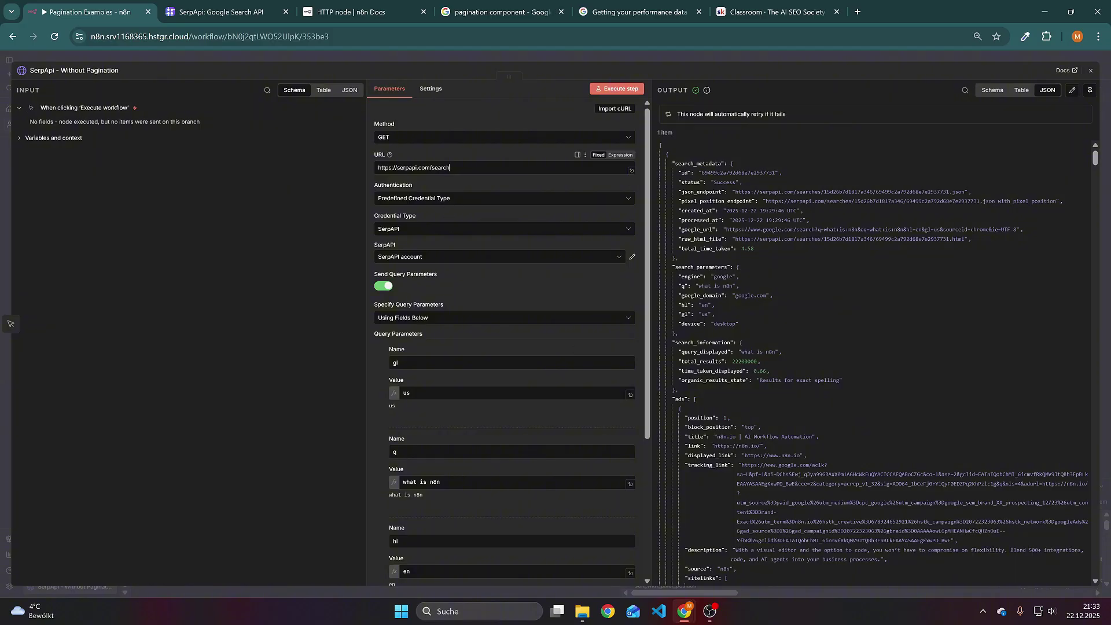
drag(450, 167, 348, 170)
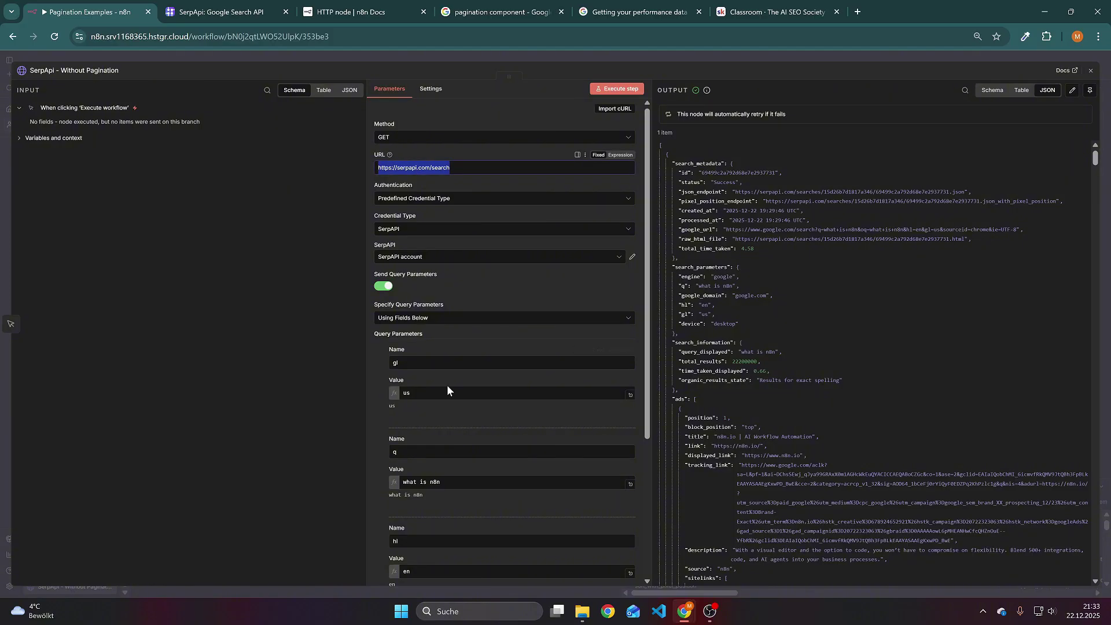
scroll(453, 409, down, 4)
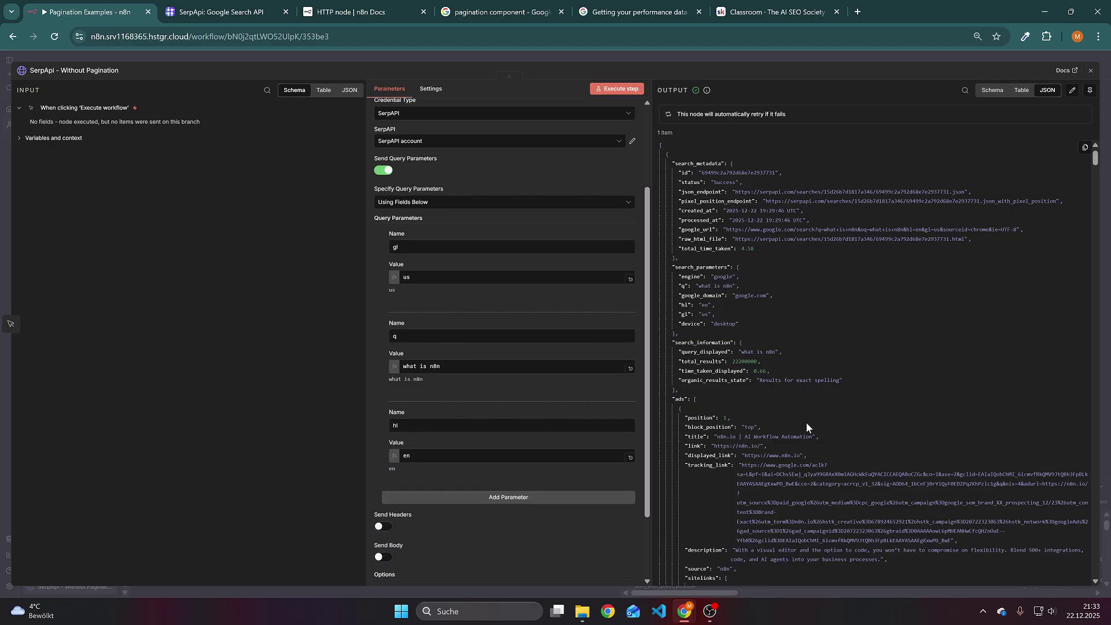
- Examine the non-paginated SerpApi JSON output down to the next_link under serpapi_pagination, and close the node
scroll(806, 422, down, 5)
scroll(806, 422, up, 5)
scroll(806, 422, down, 8)
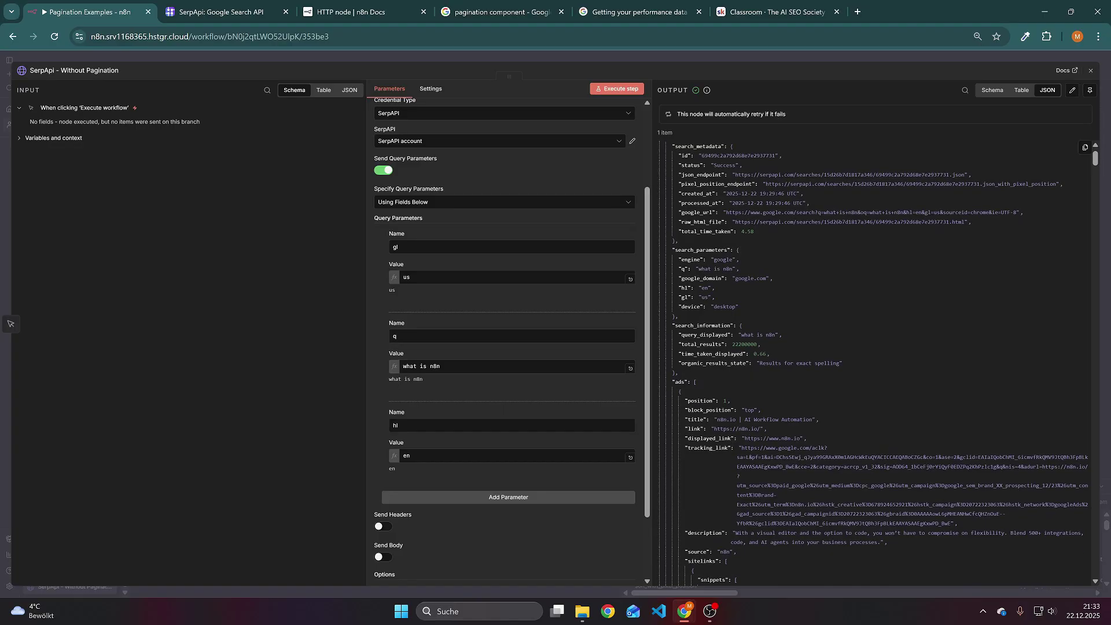
scroll(894, 375, down, 10)
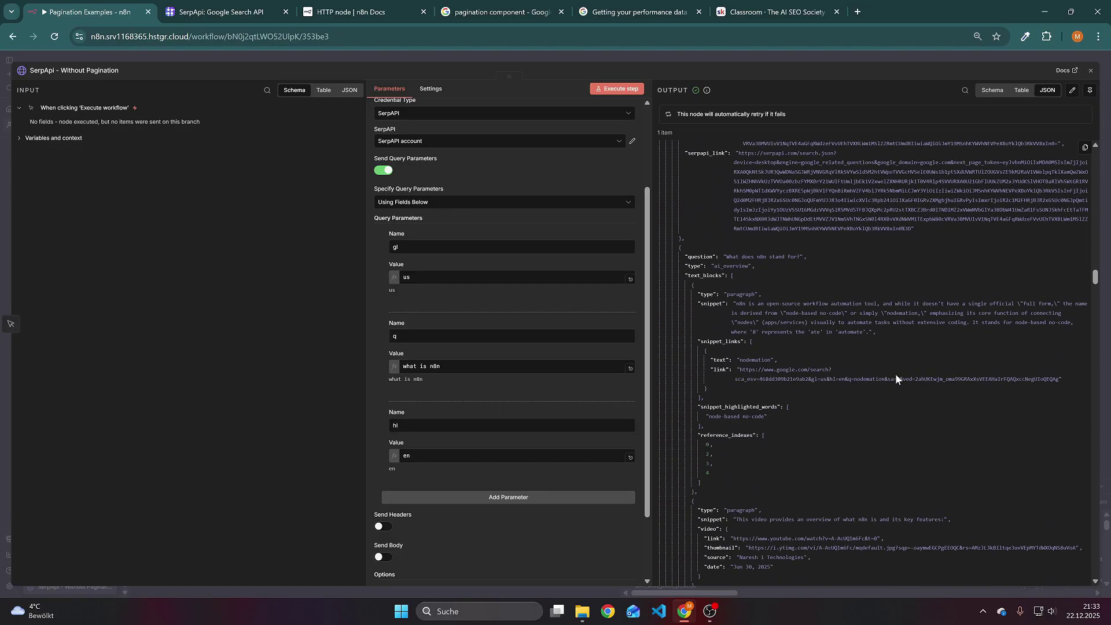
scroll(894, 374, down, 10)
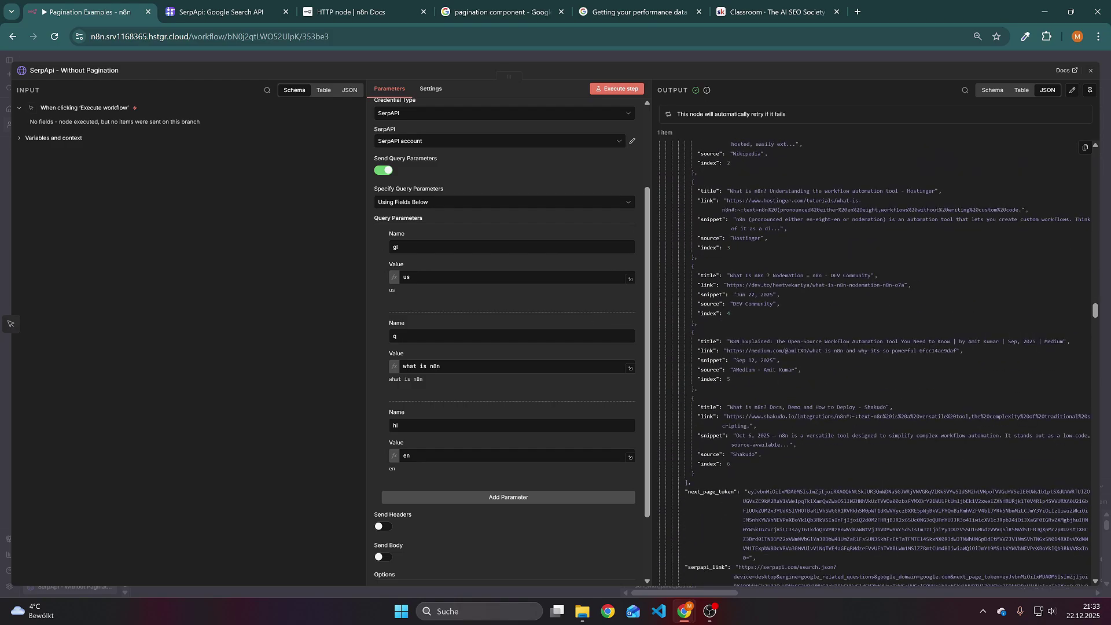
scroll(900, 438, down, 15)
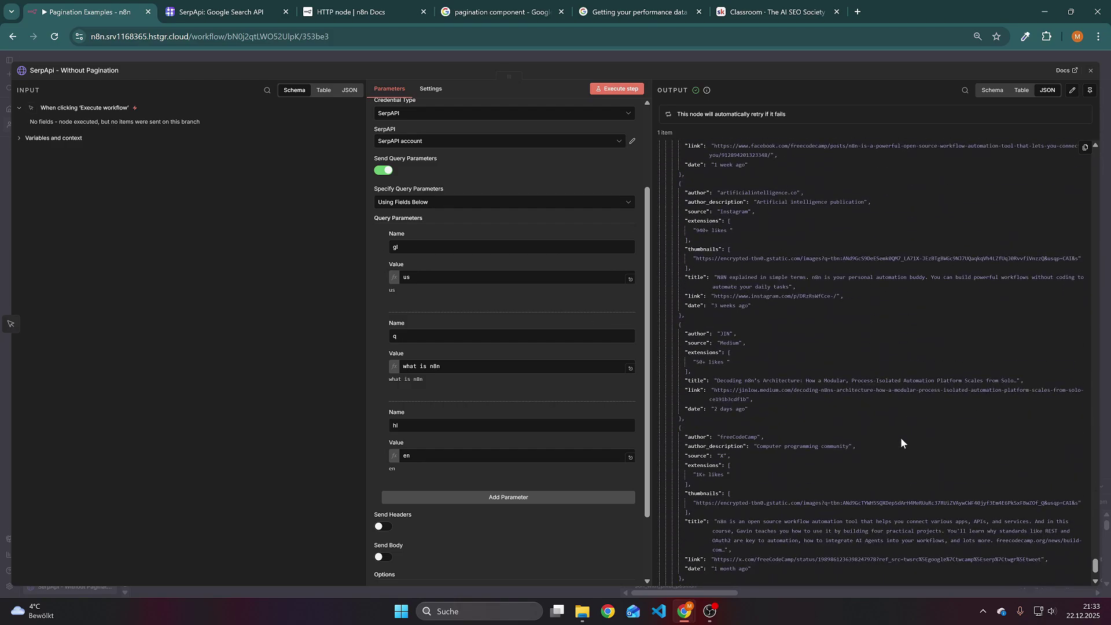
scroll(902, 438, down, 15)
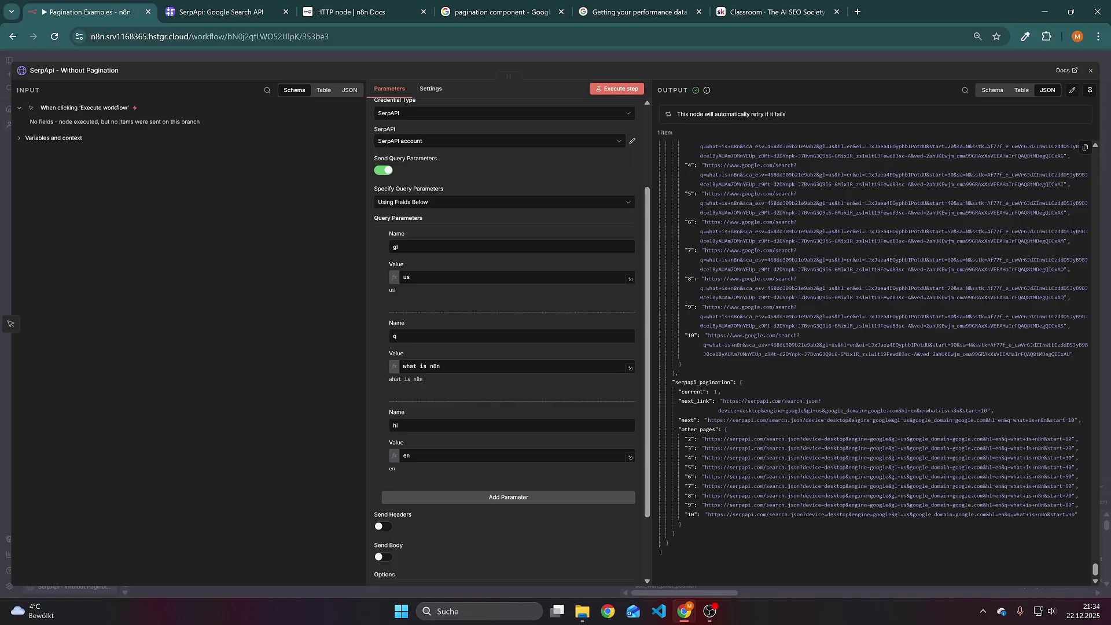
drag(959, 410, 981, 410)
click(713, 58)
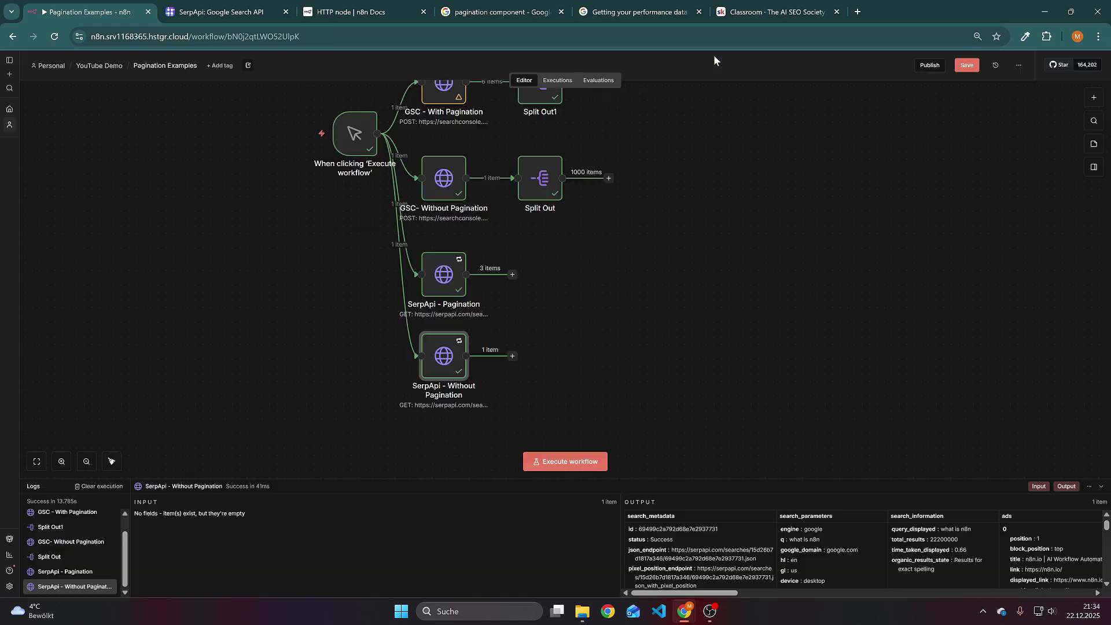
- Open the SerpApi - Pagination node and examine its Response Contains Next URL settings and the JSON output through the last page
double_click(441, 267)
scroll(377, 248, down, 8)
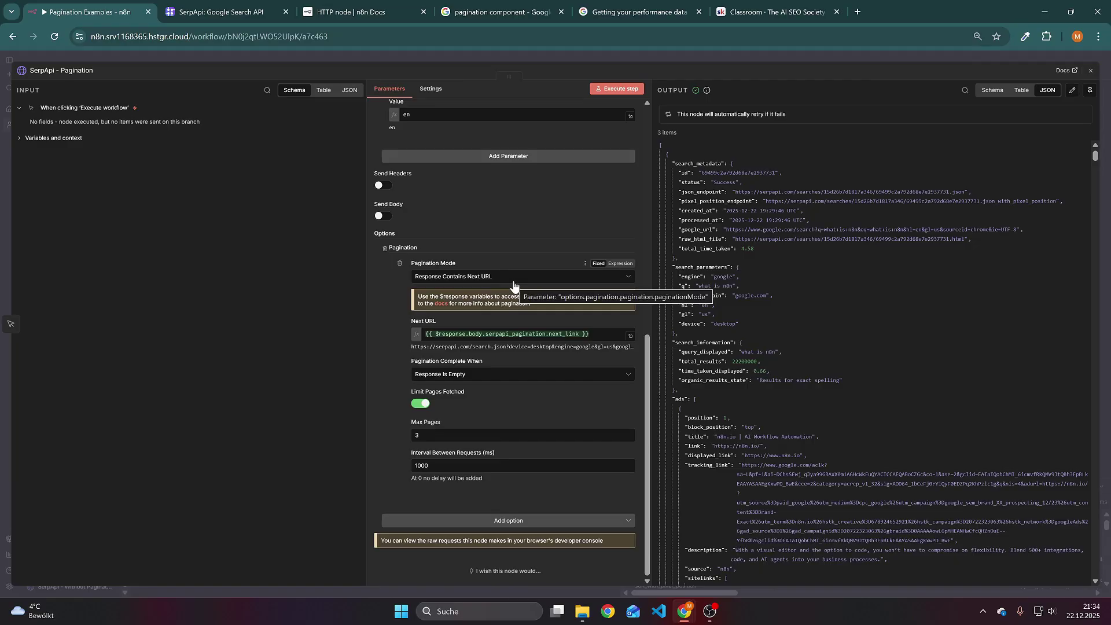
scroll(834, 429, down, 20)
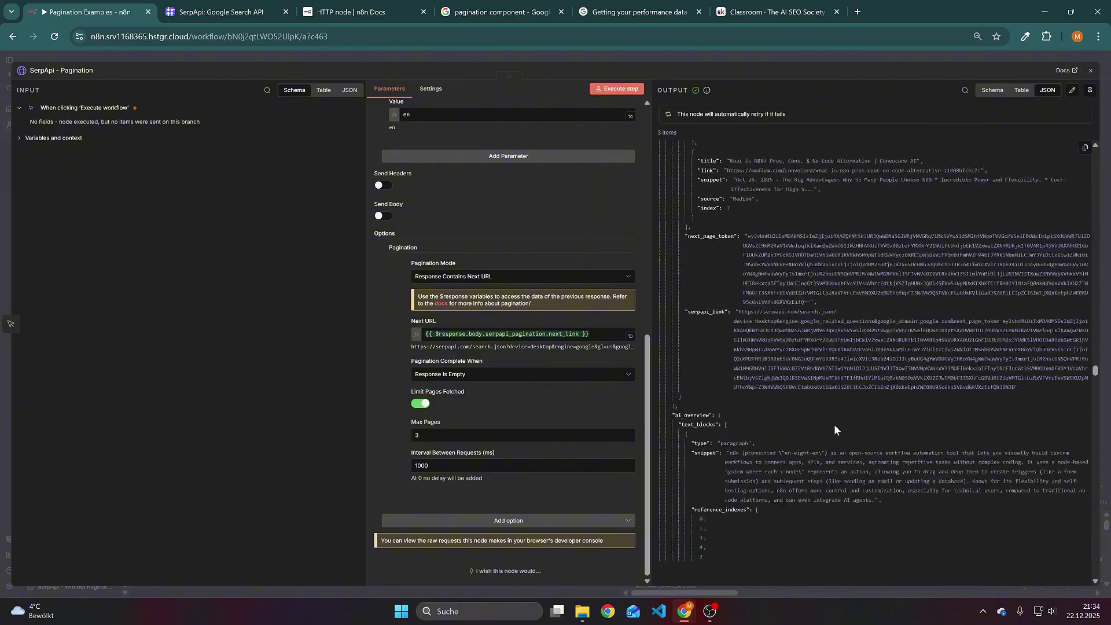
scroll(834, 422, down, 20)
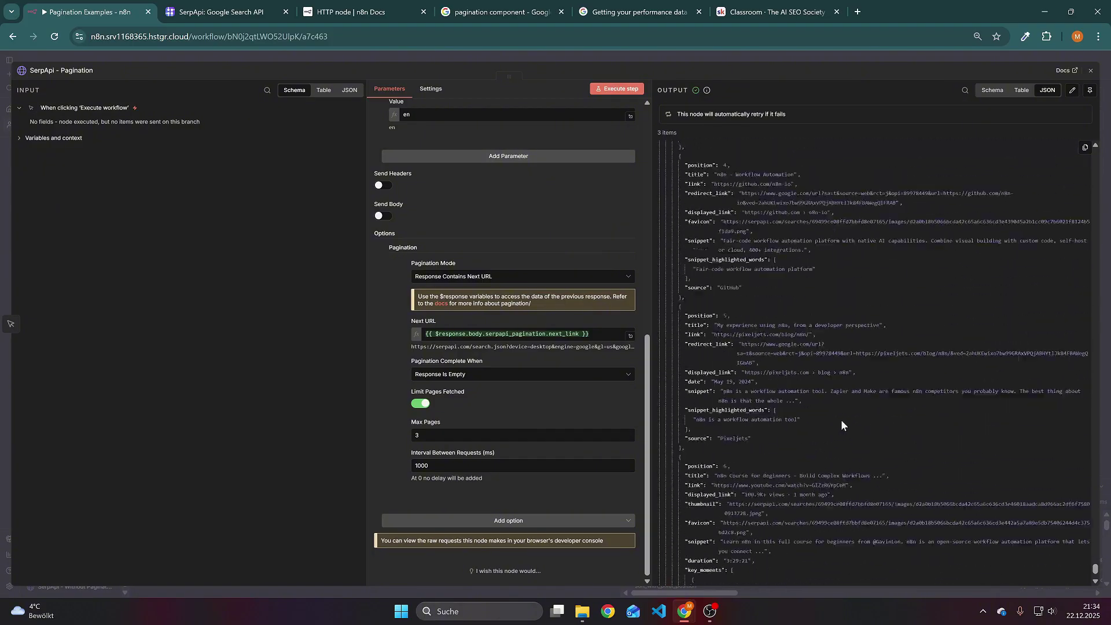
scroll(841, 421, down, 20)
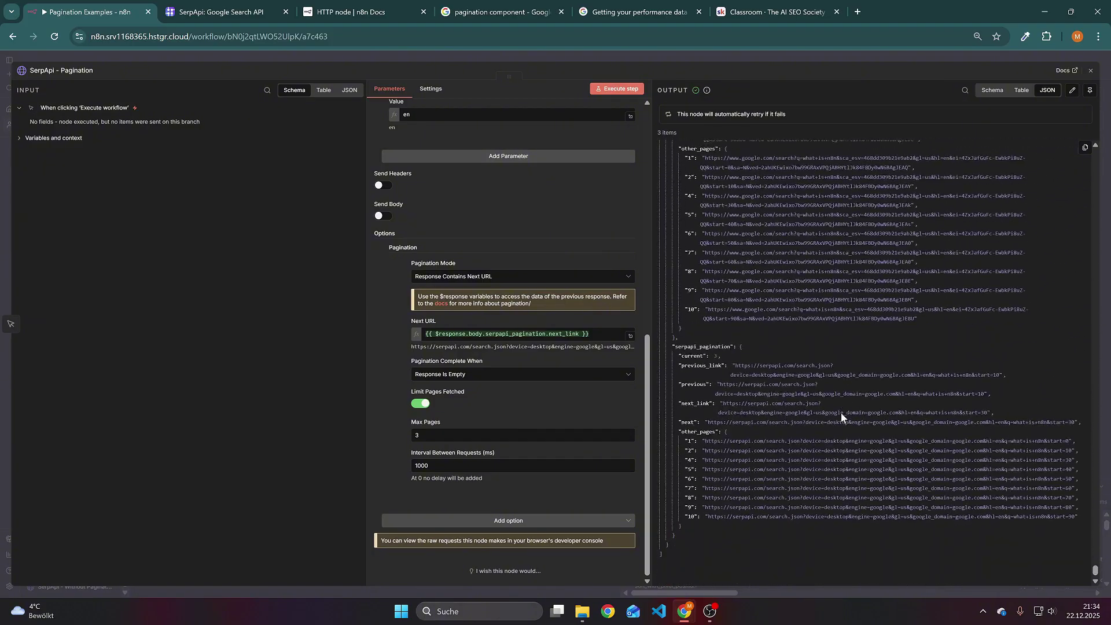
- Compare the serpapi_pagination object in the JSON output with the $response expression in Next URL, and review the node's request parameters
scroll(841, 416, down, 2)
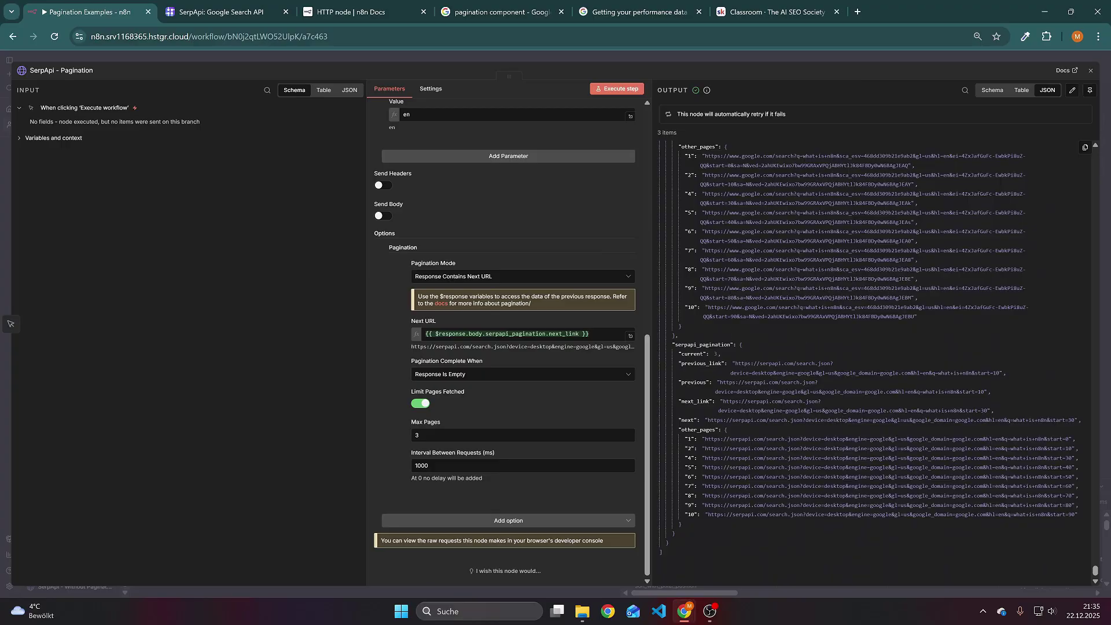
drag(675, 345, 729, 348)
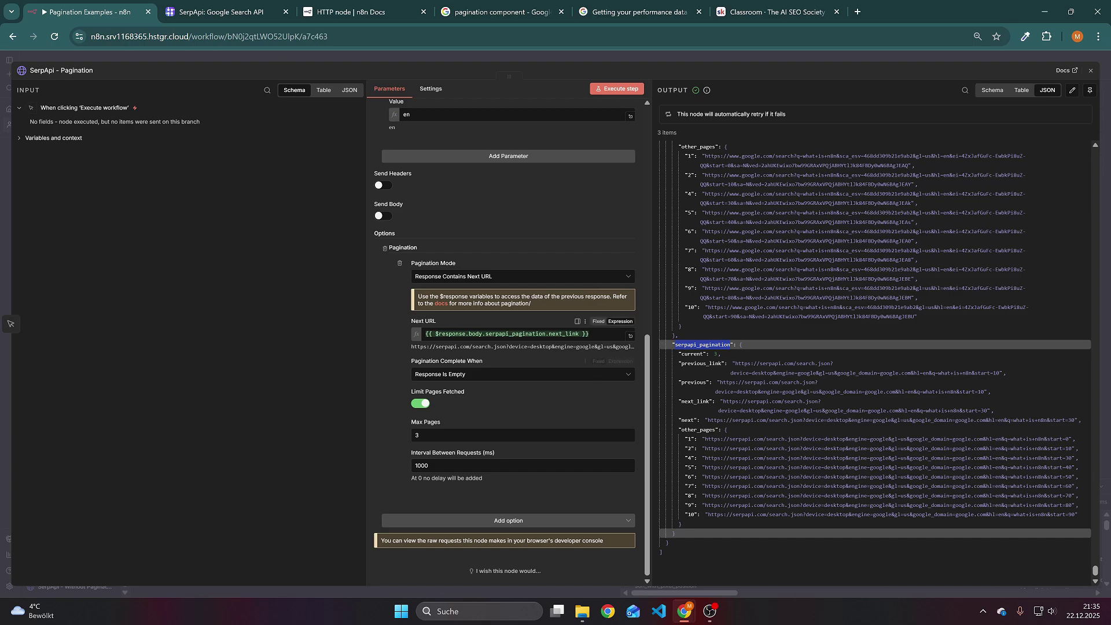
double_click(450, 333)
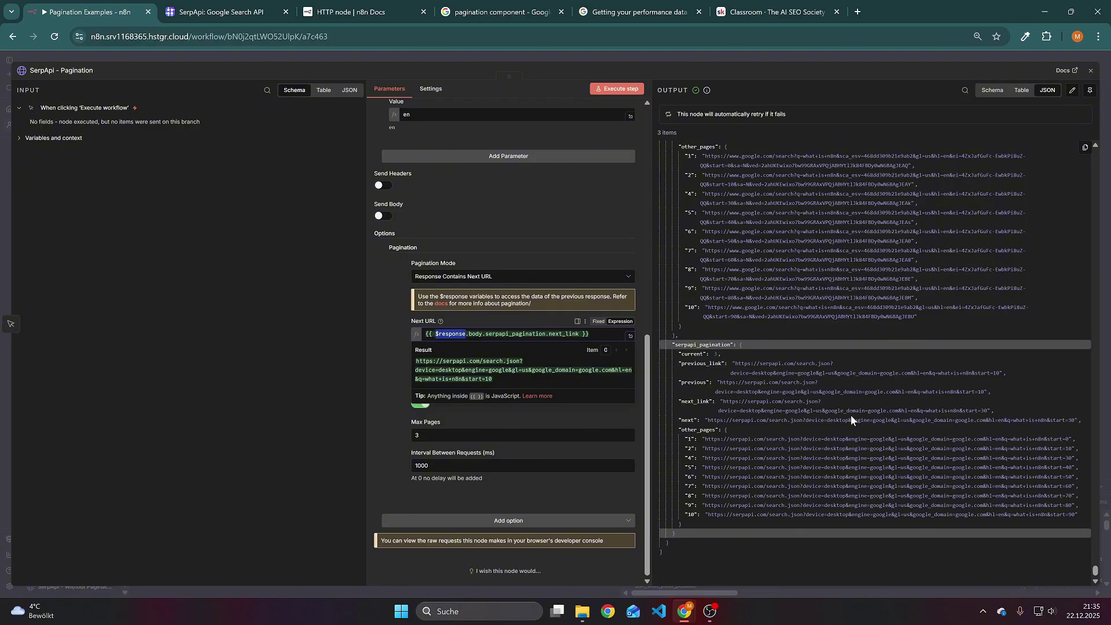
click(517, 322)
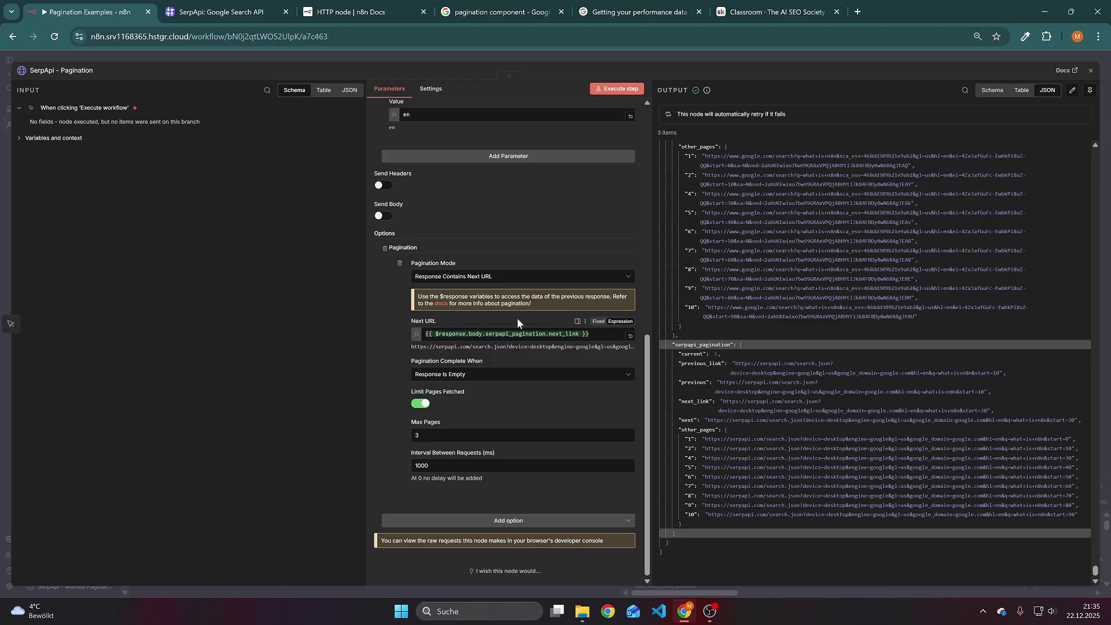
scroll(521, 315, up, 15)
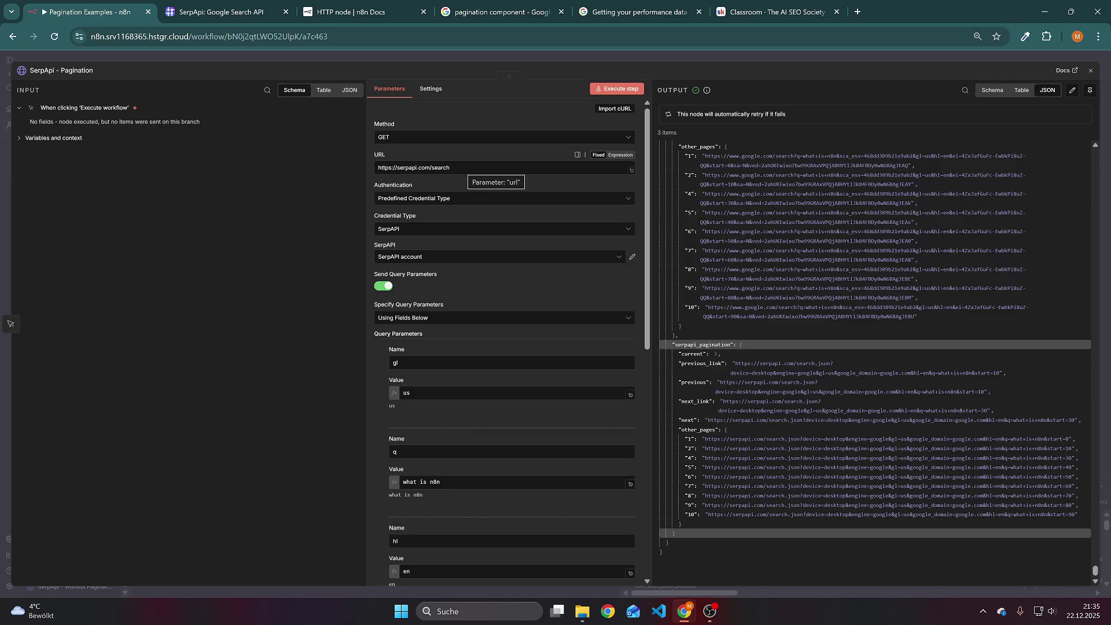
scroll(513, 299, down, 15)
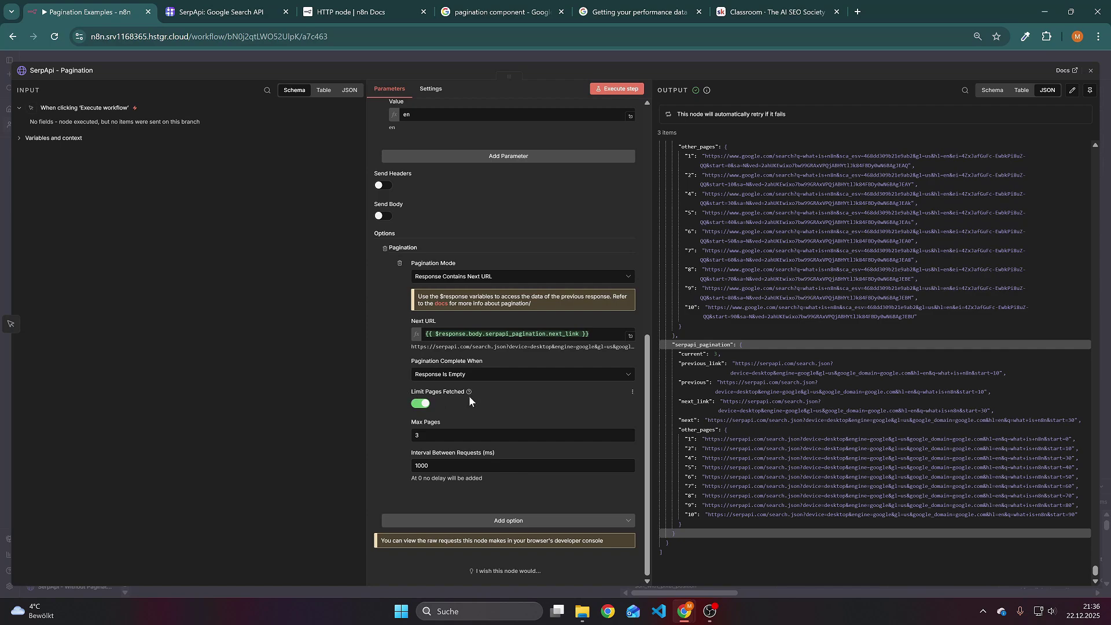
- Set Max Pages to 10 in the pagination options of the SerpApi - Pagination node and close the node
drag(433, 434, 377, 427)
text(10)
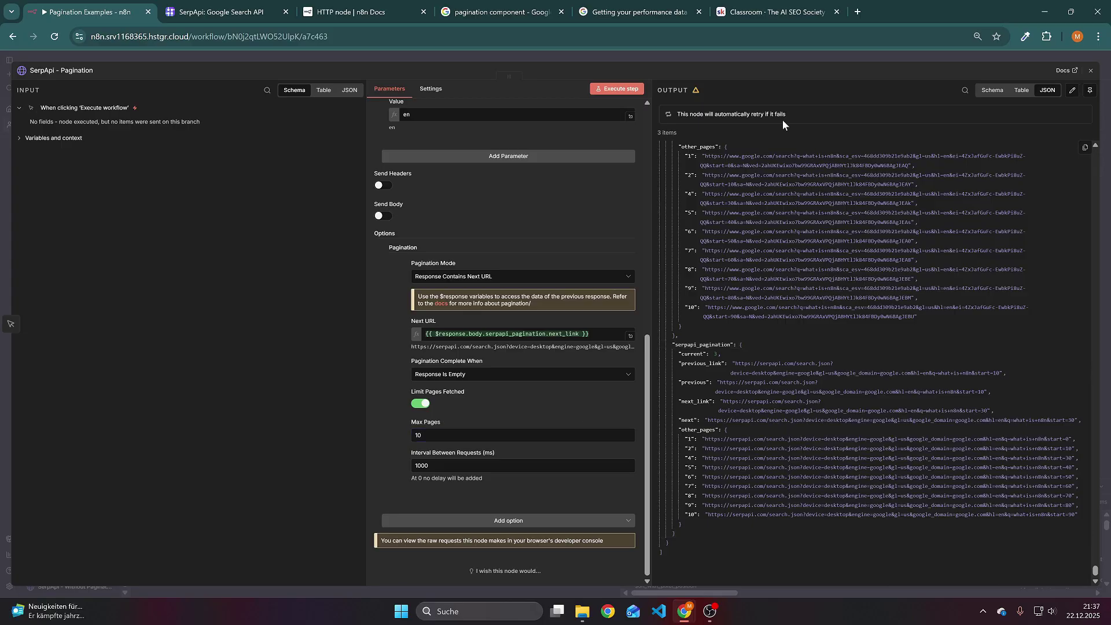
click(772, 57)
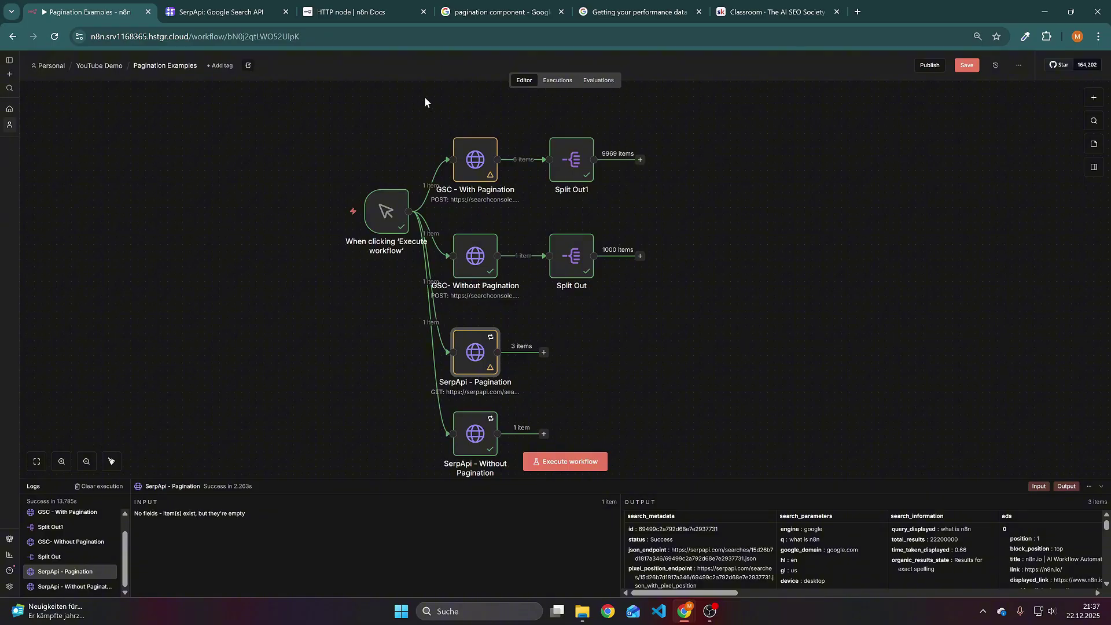
- Box-select the request nodes on the workflow canvas, and switch to the Classroom page of The AI SEO Society on Skool
drag(421, 92, 665, 469)
click(772, 12)
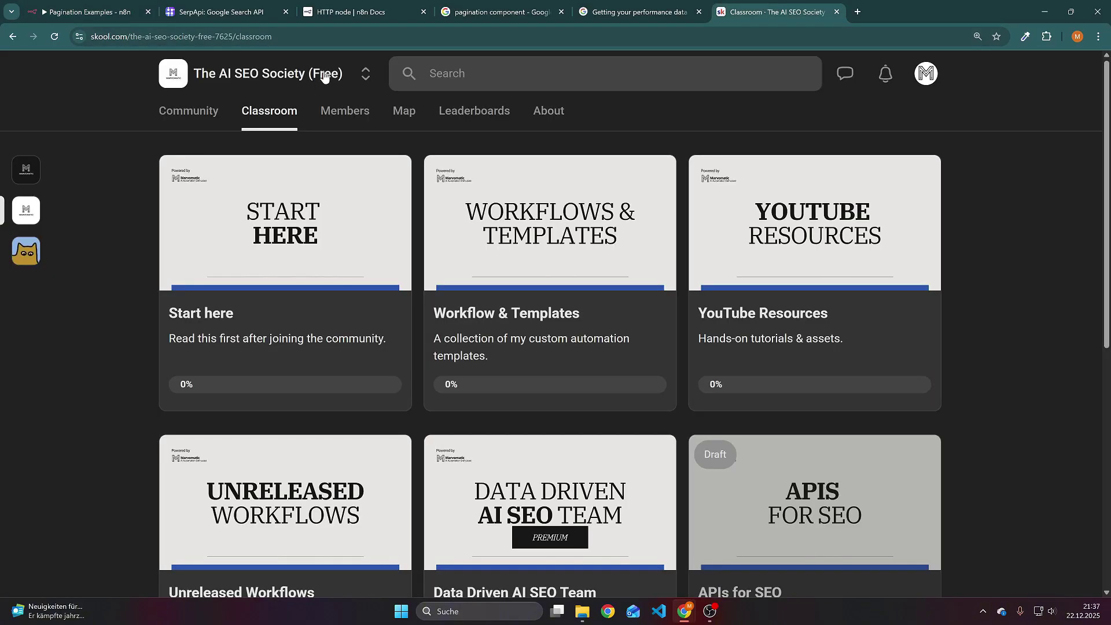